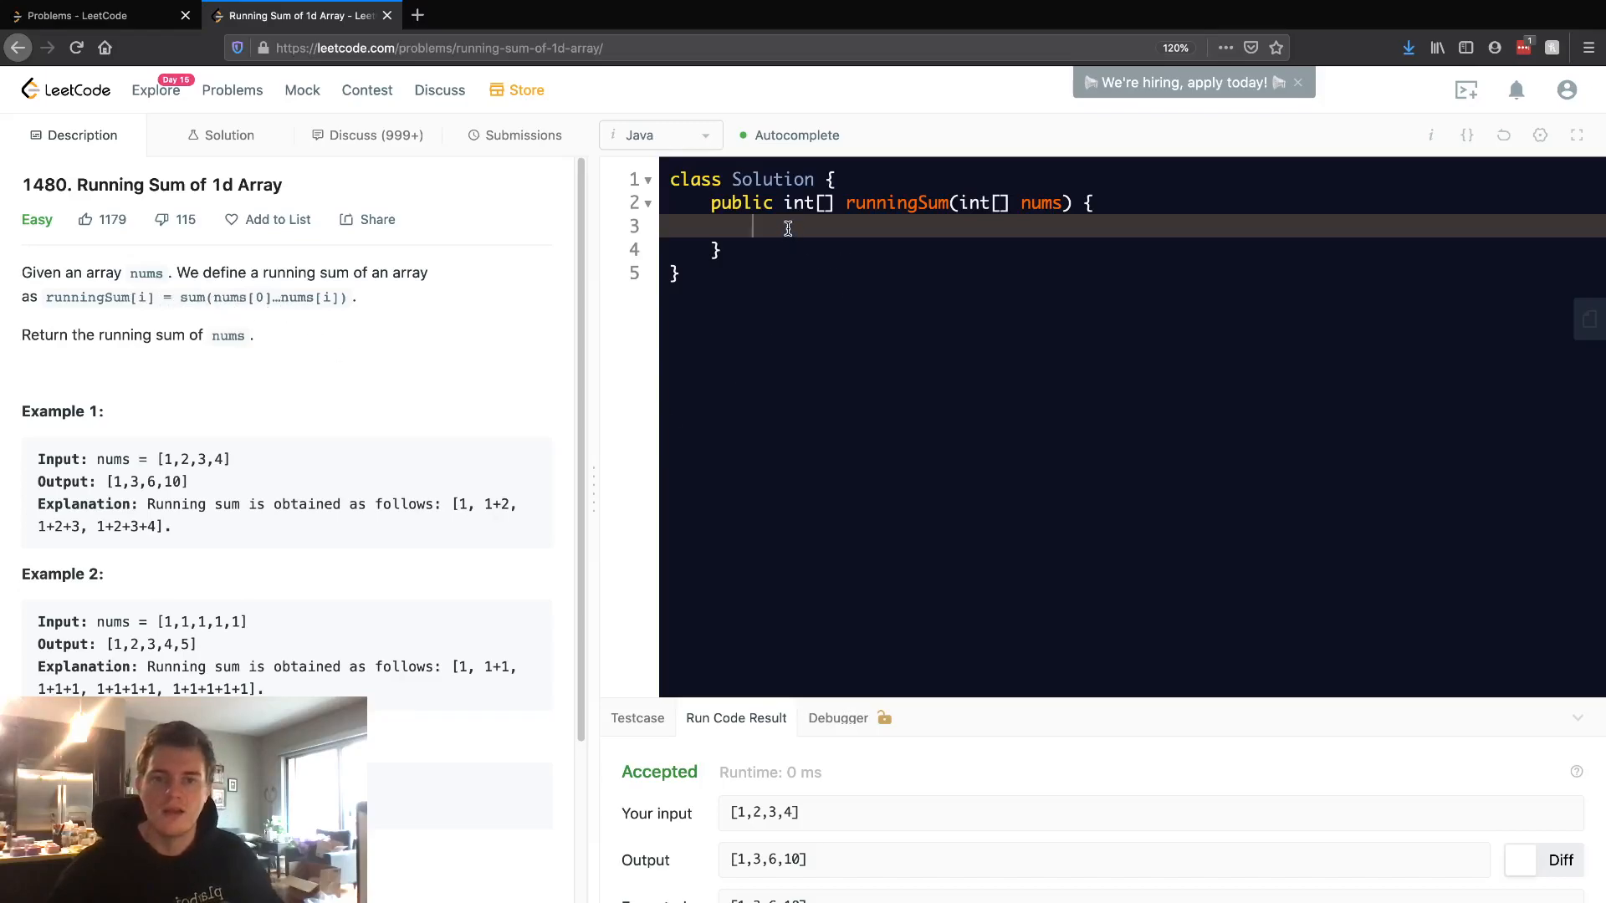
# Step: Note Example 1's input [1,2,3,4] as a comment inside the runningSum method body
pyautogui.moveTo(229, 460); pyautogui.dragTo(156, 459)
pyautogui.hotkey('ctrl', 'c')
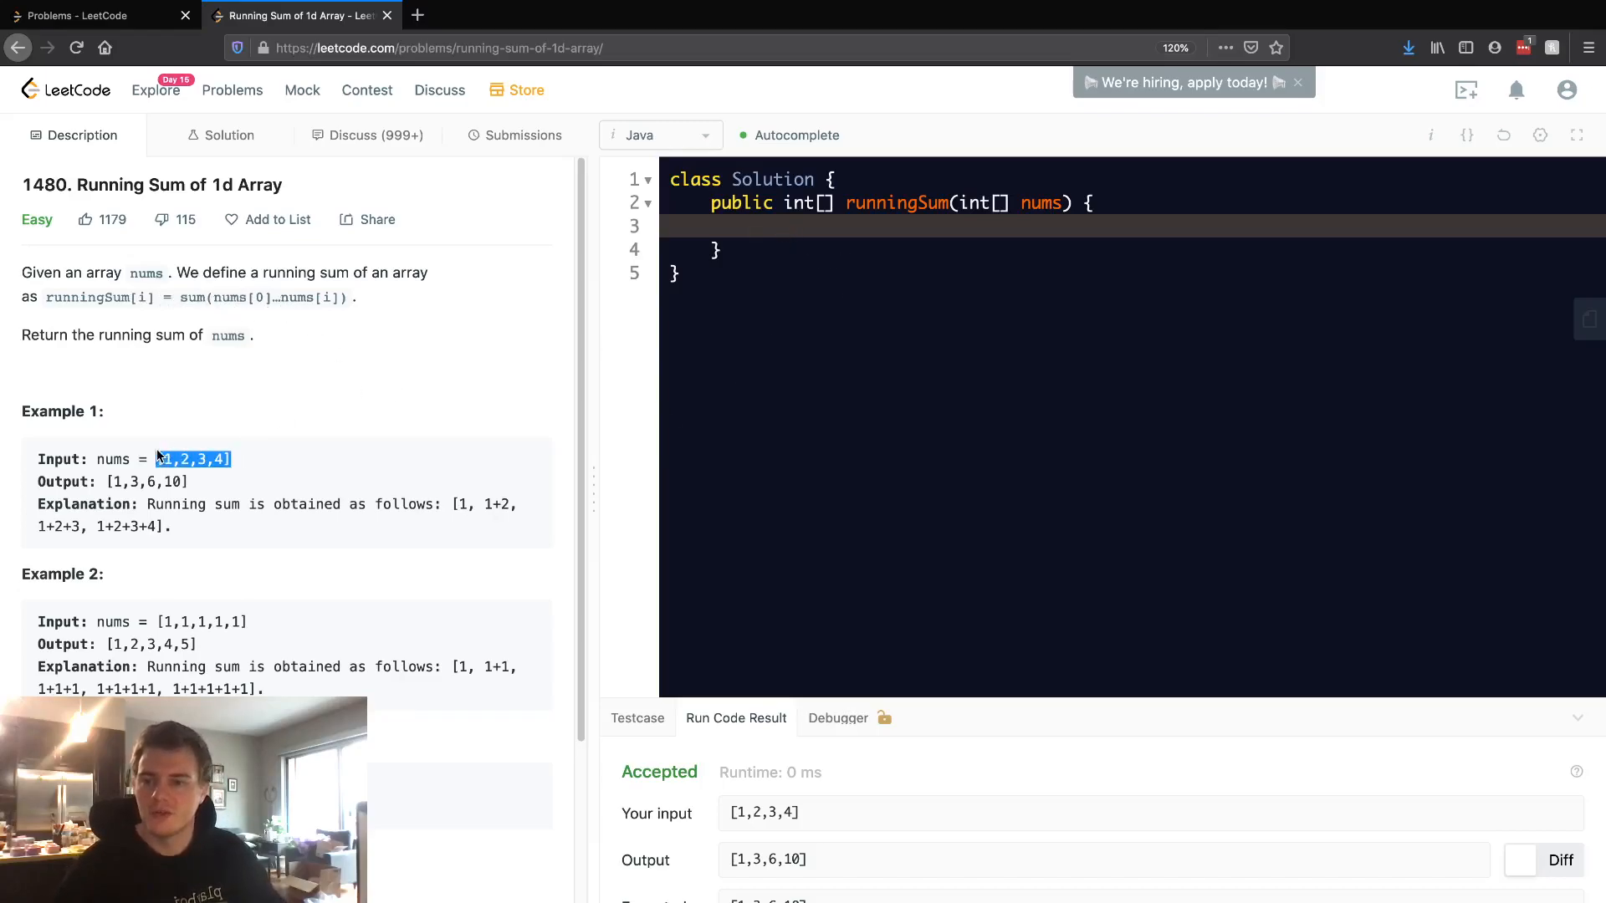
pyautogui.click(859, 227)
pyautogui.write('//')
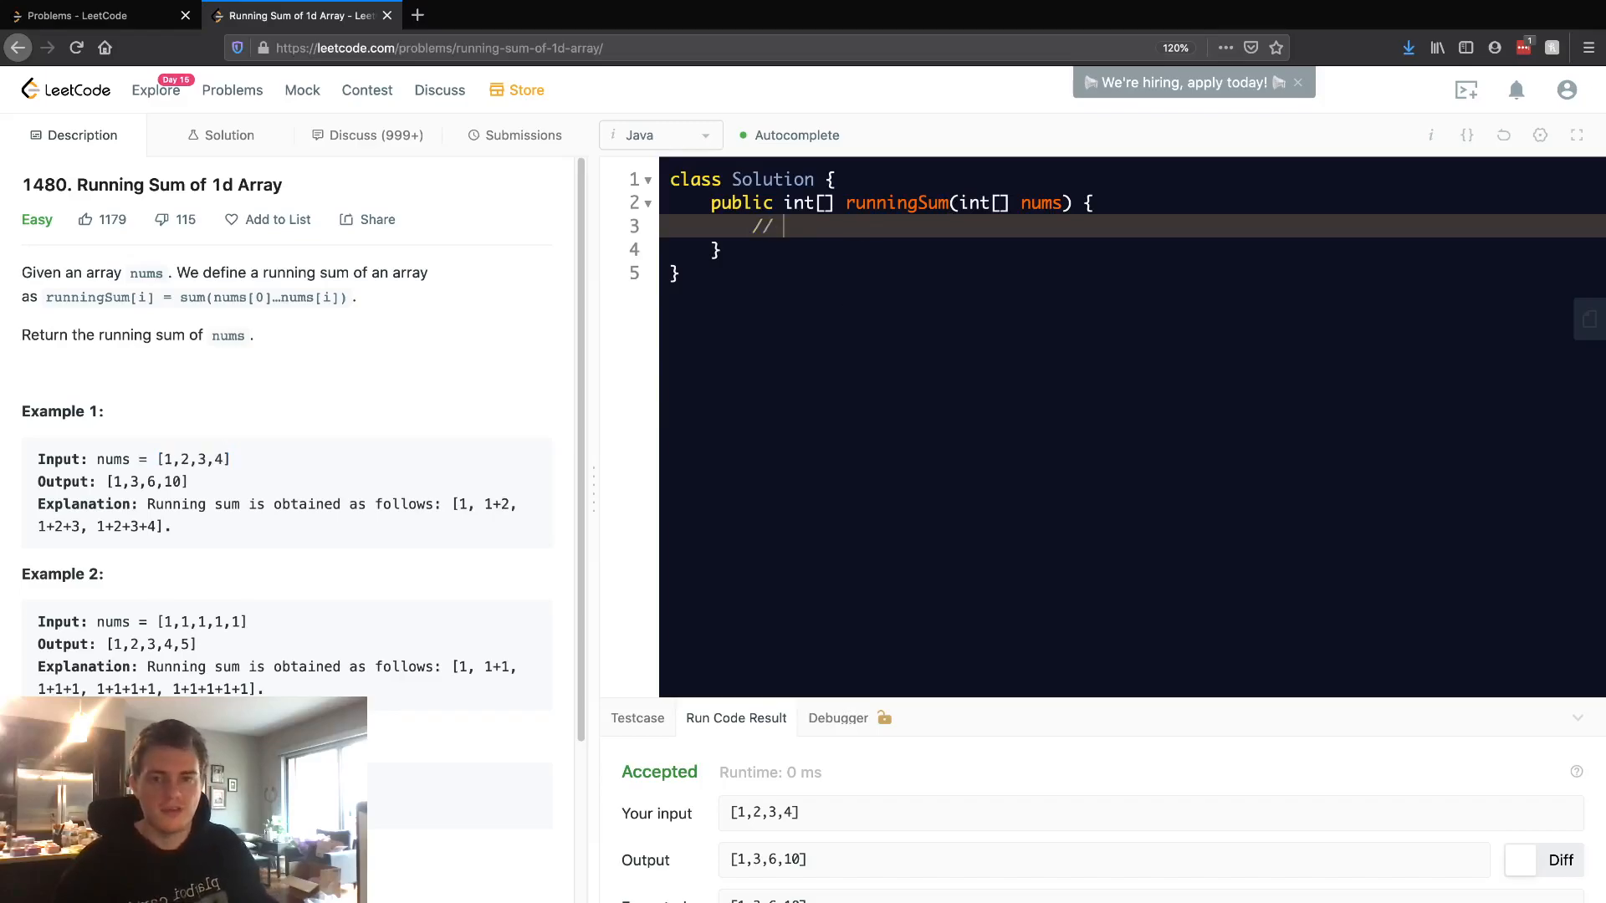
pyautogui.hotkey('ctrl', 'v')
pyautogui.press('Return')
pyautogui.write('// [')
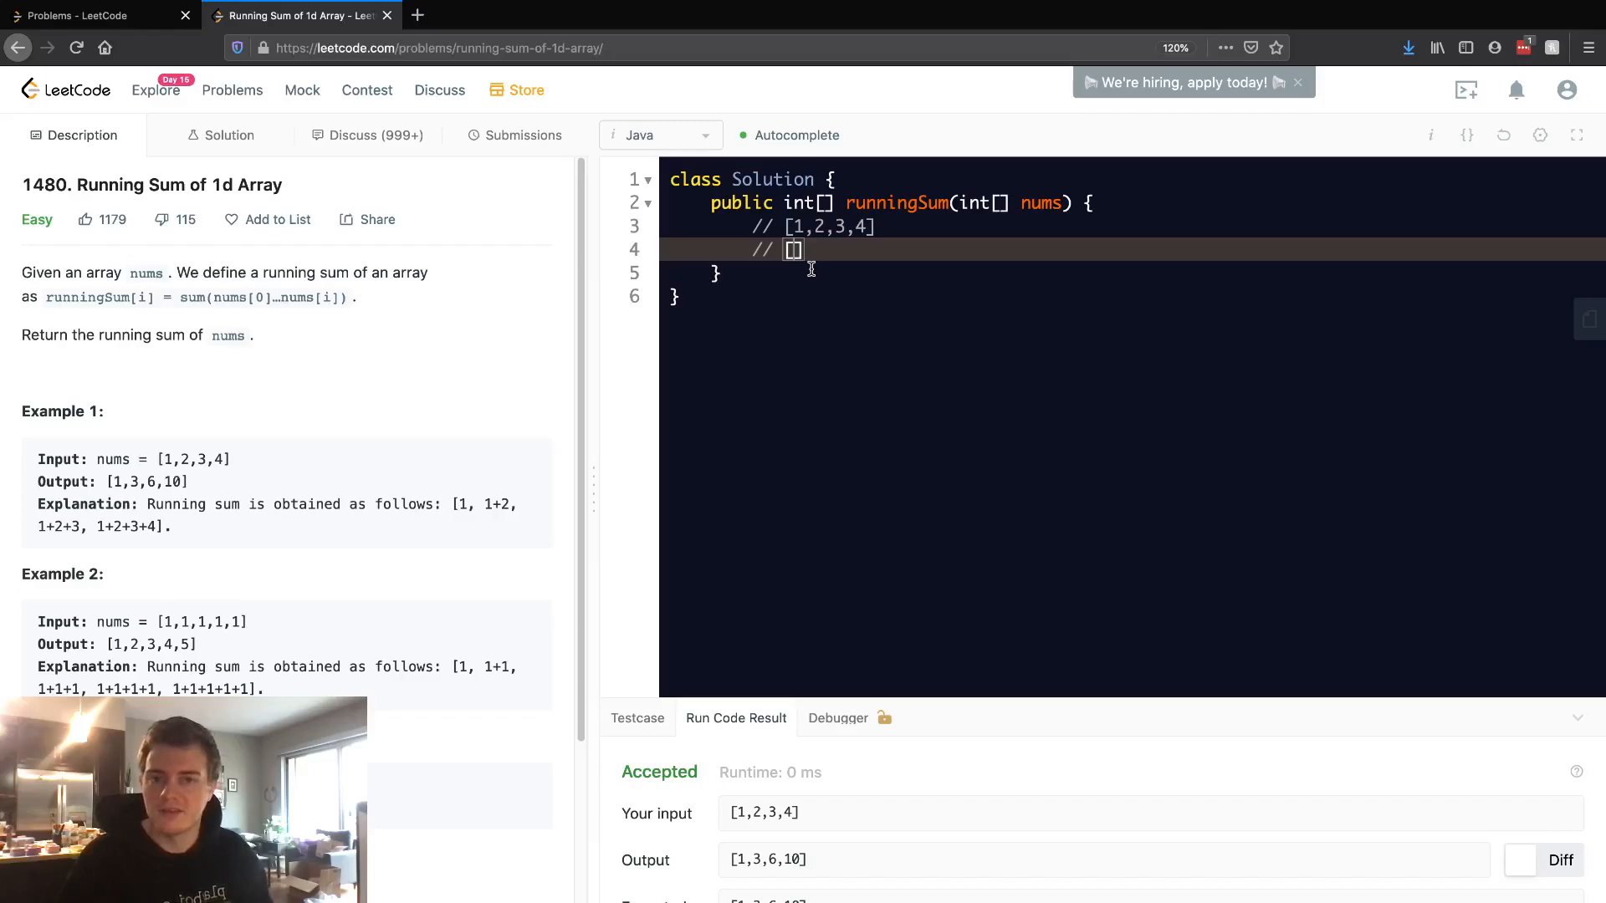
pyautogui.write('1')
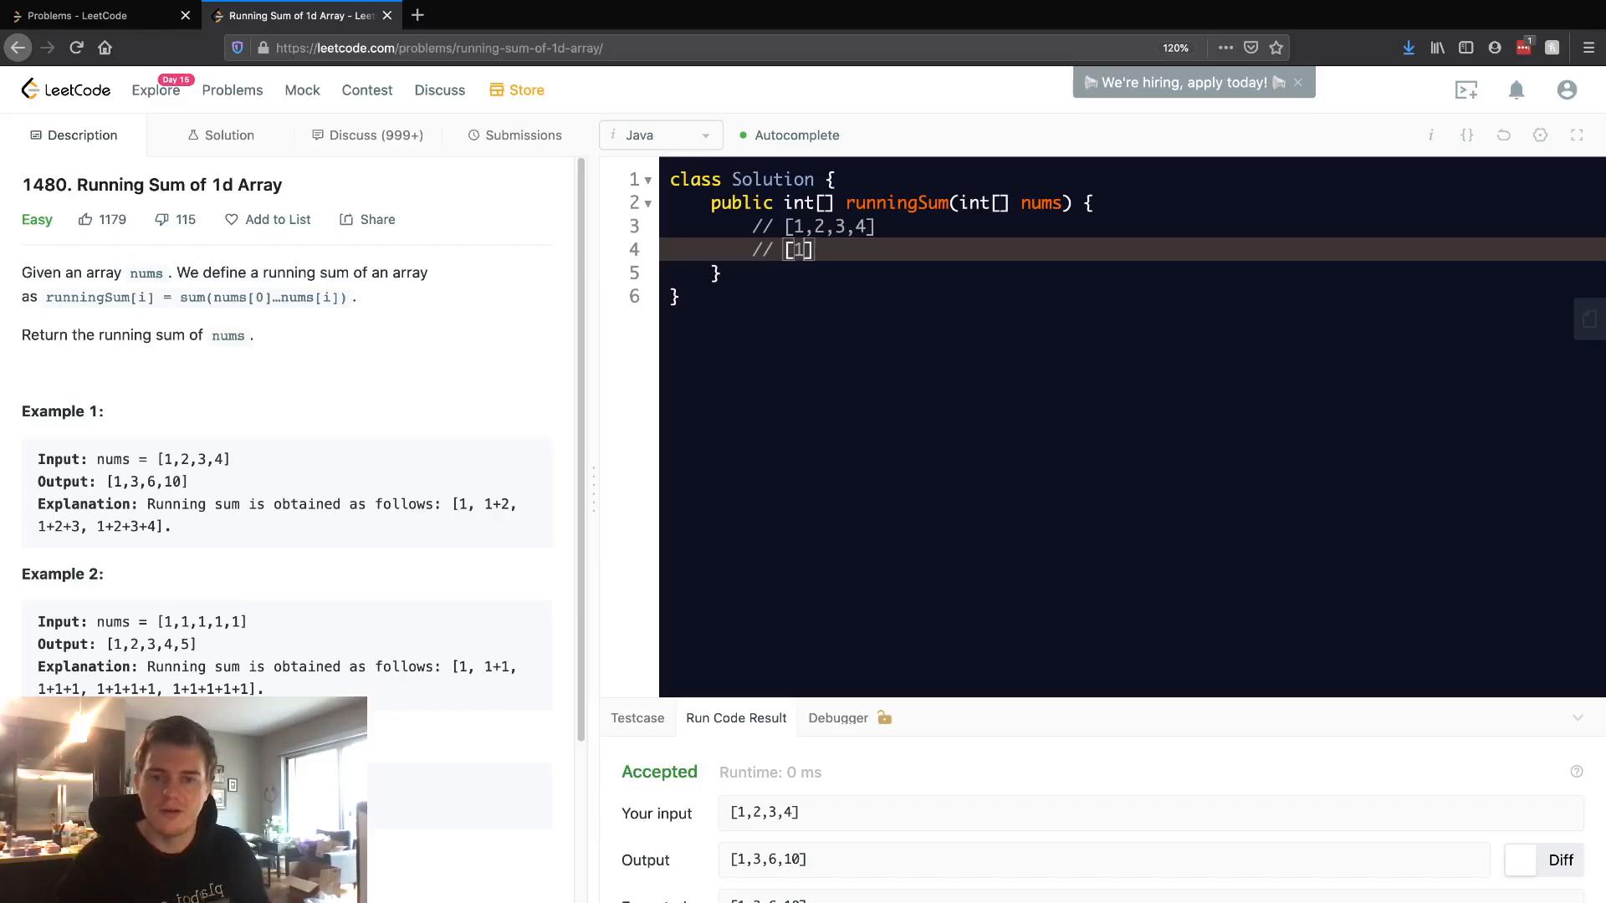
pyautogui.write(',')
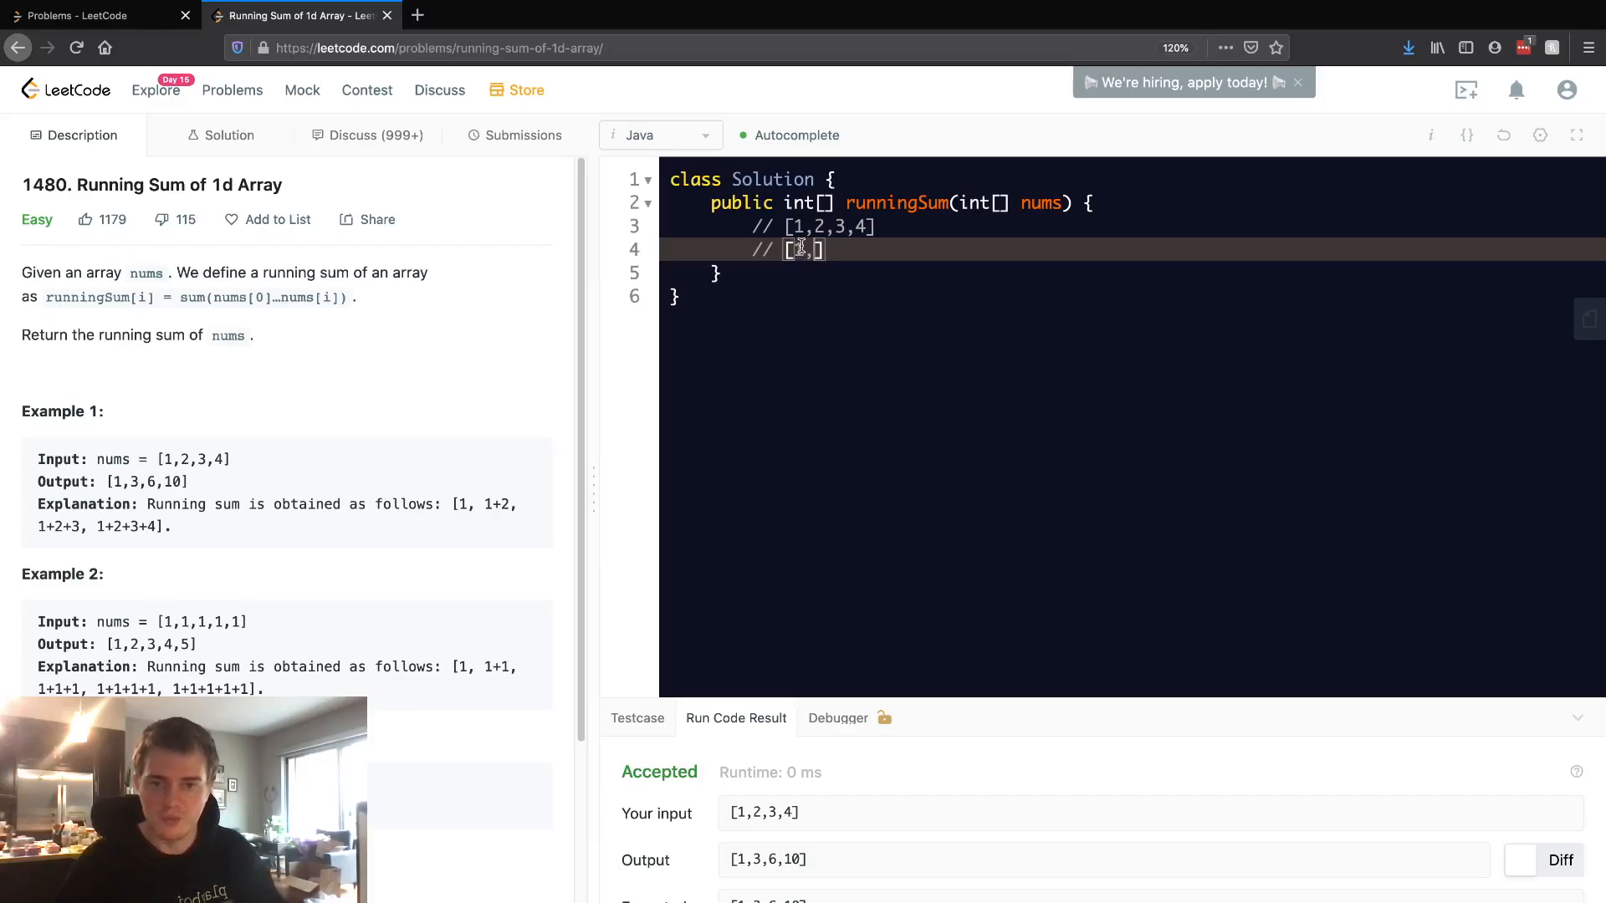
pyautogui.write('3')
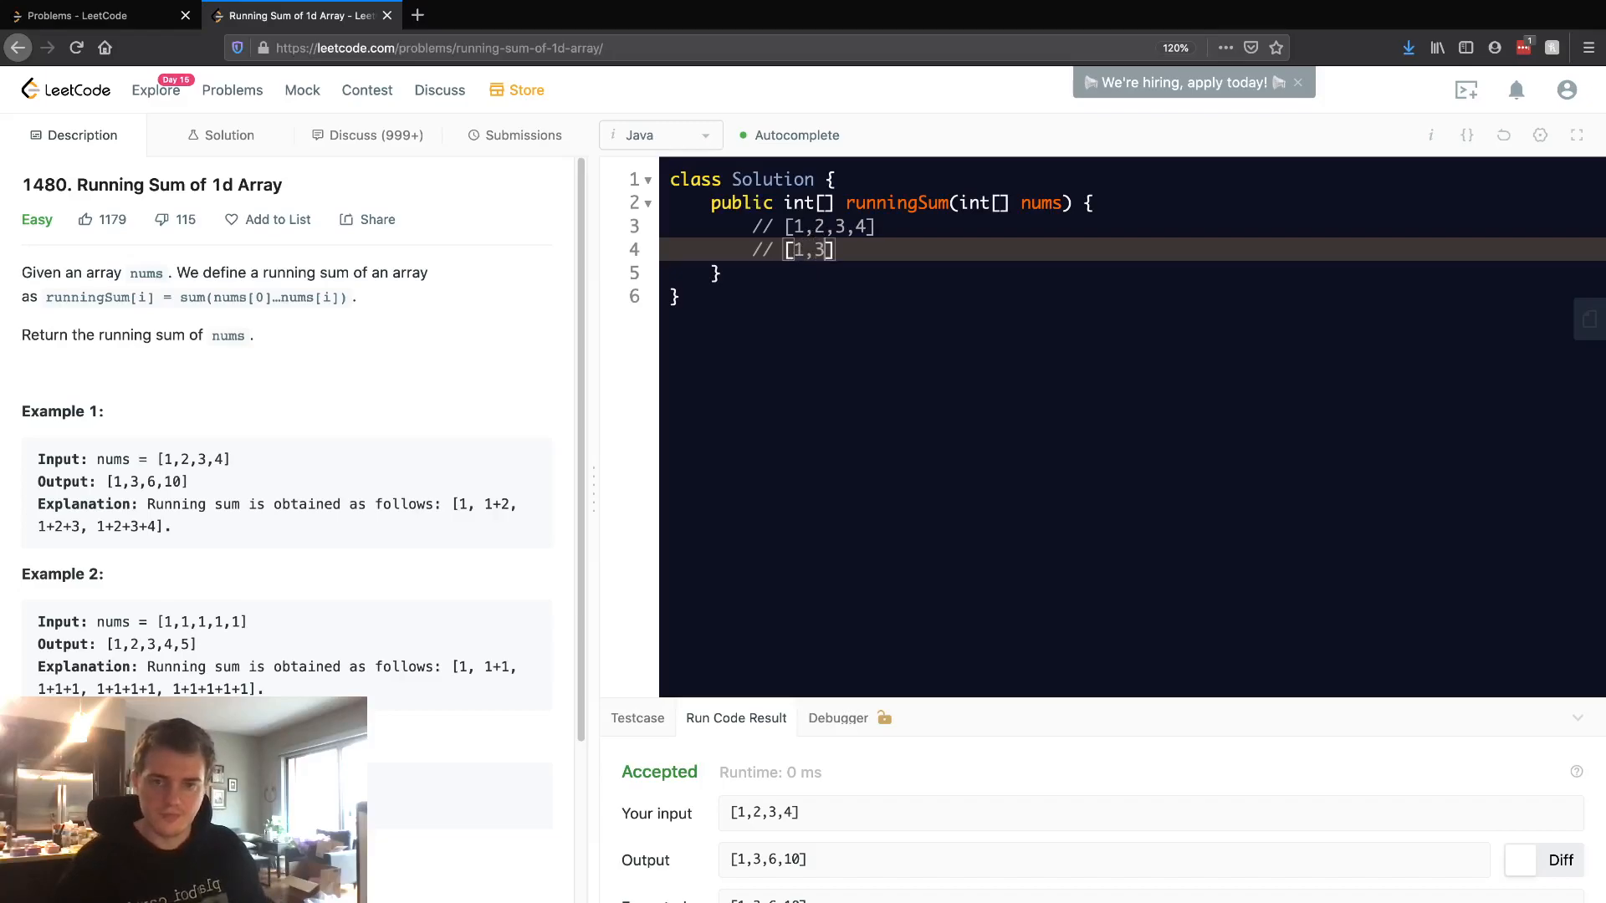
pyautogui.write(',')
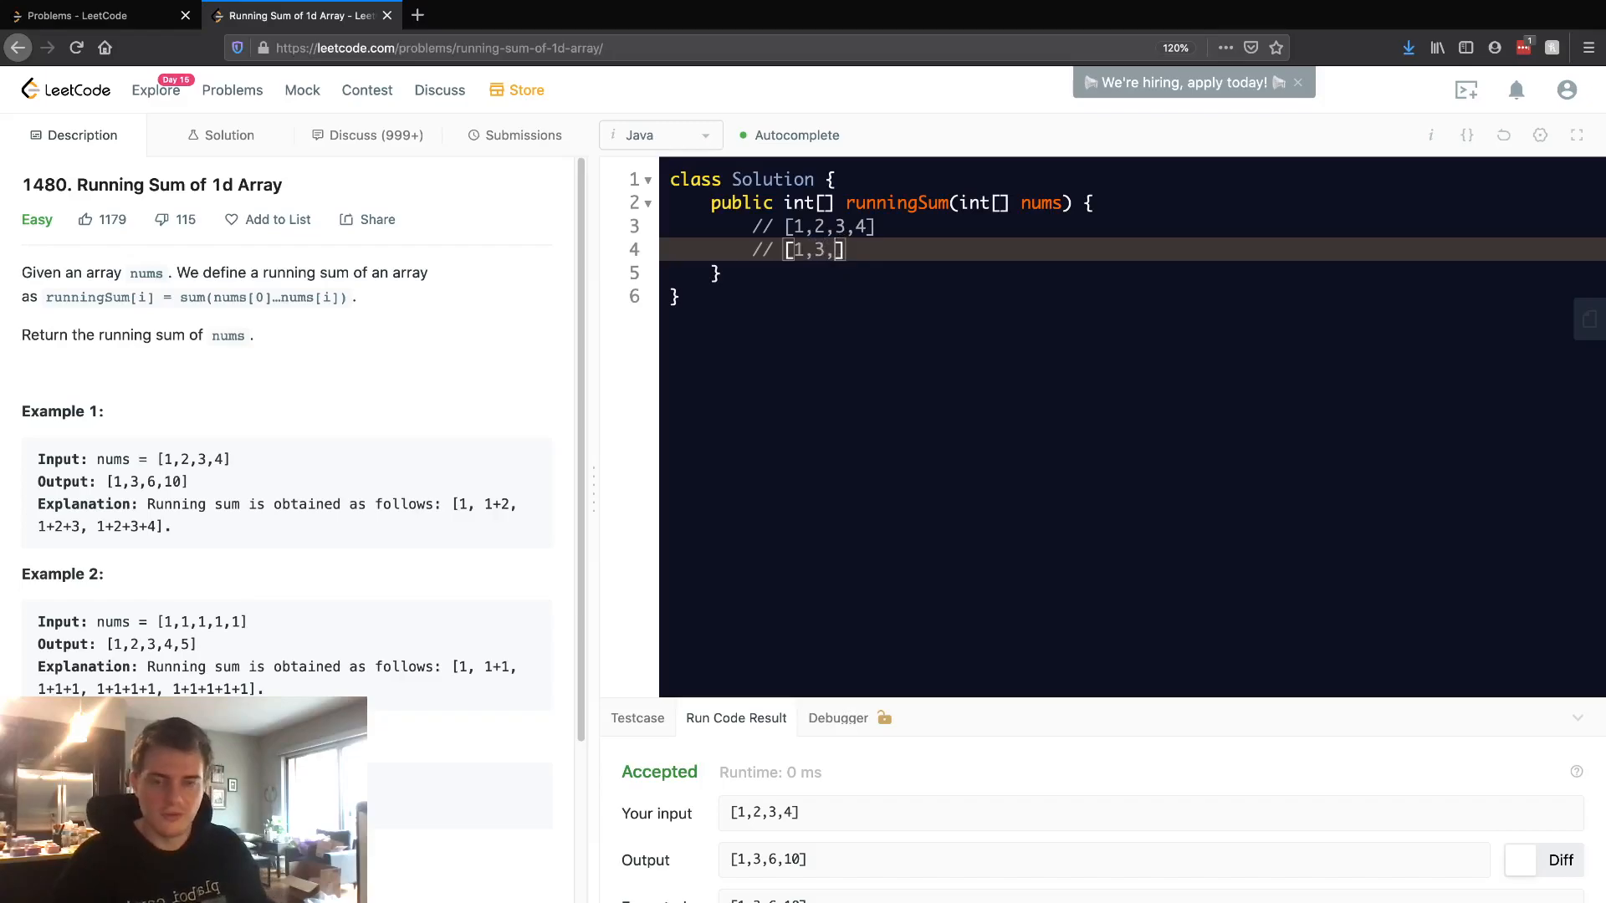
pyautogui.write('6, 10')
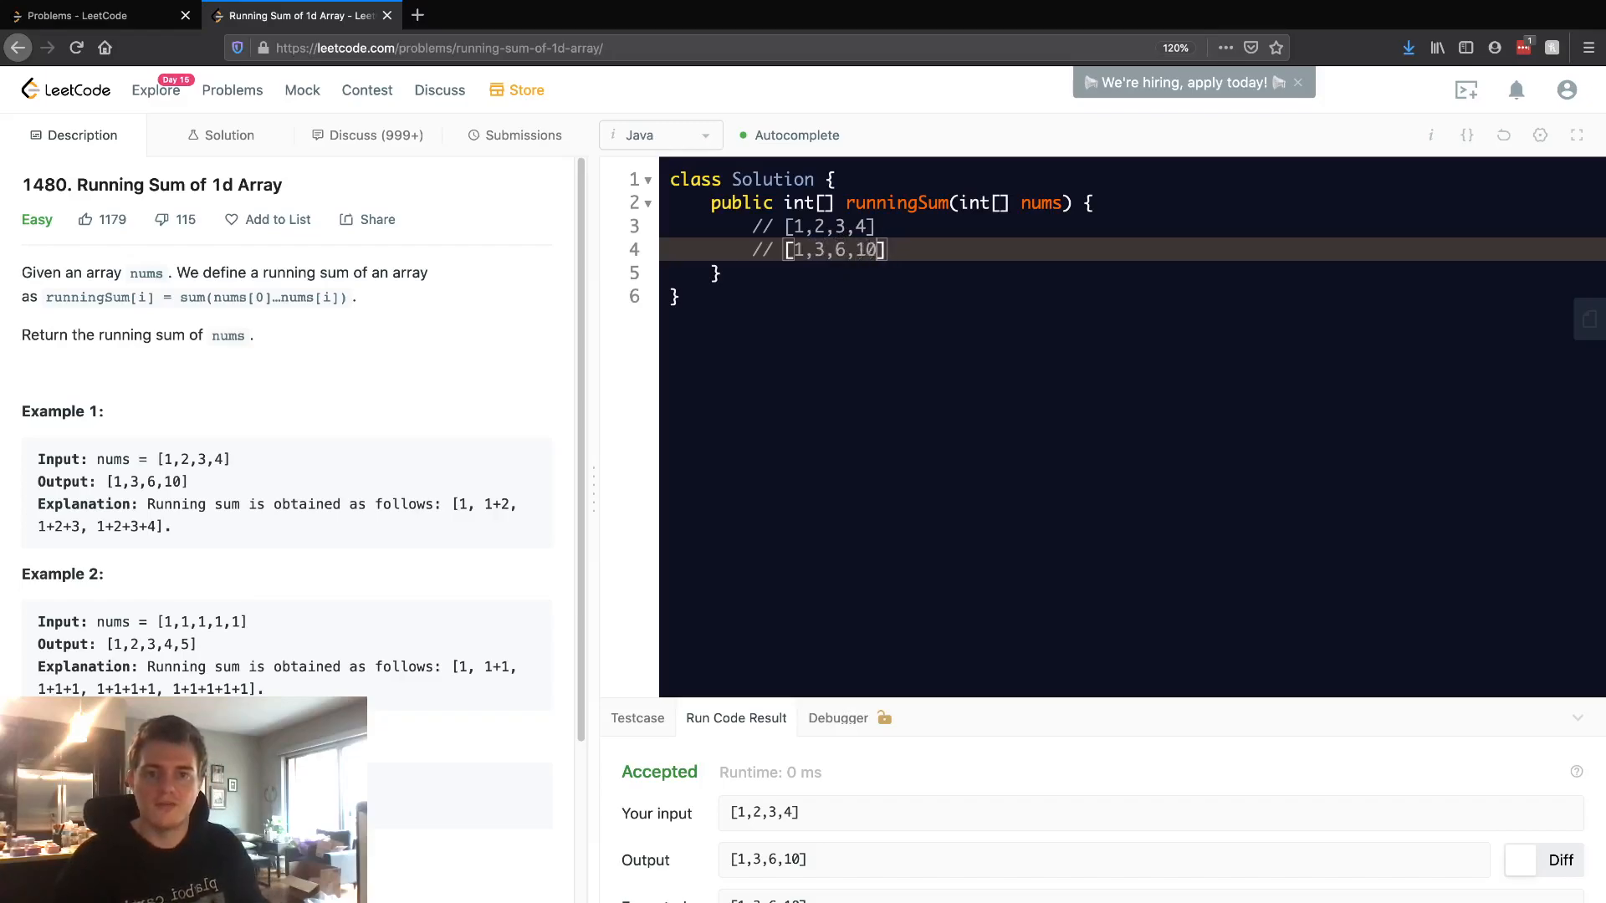
# Step: Add the expected output [1,3,6,10] comment below it and select both comment lines
pyautogui.press('End')
pyautogui.press('Return')
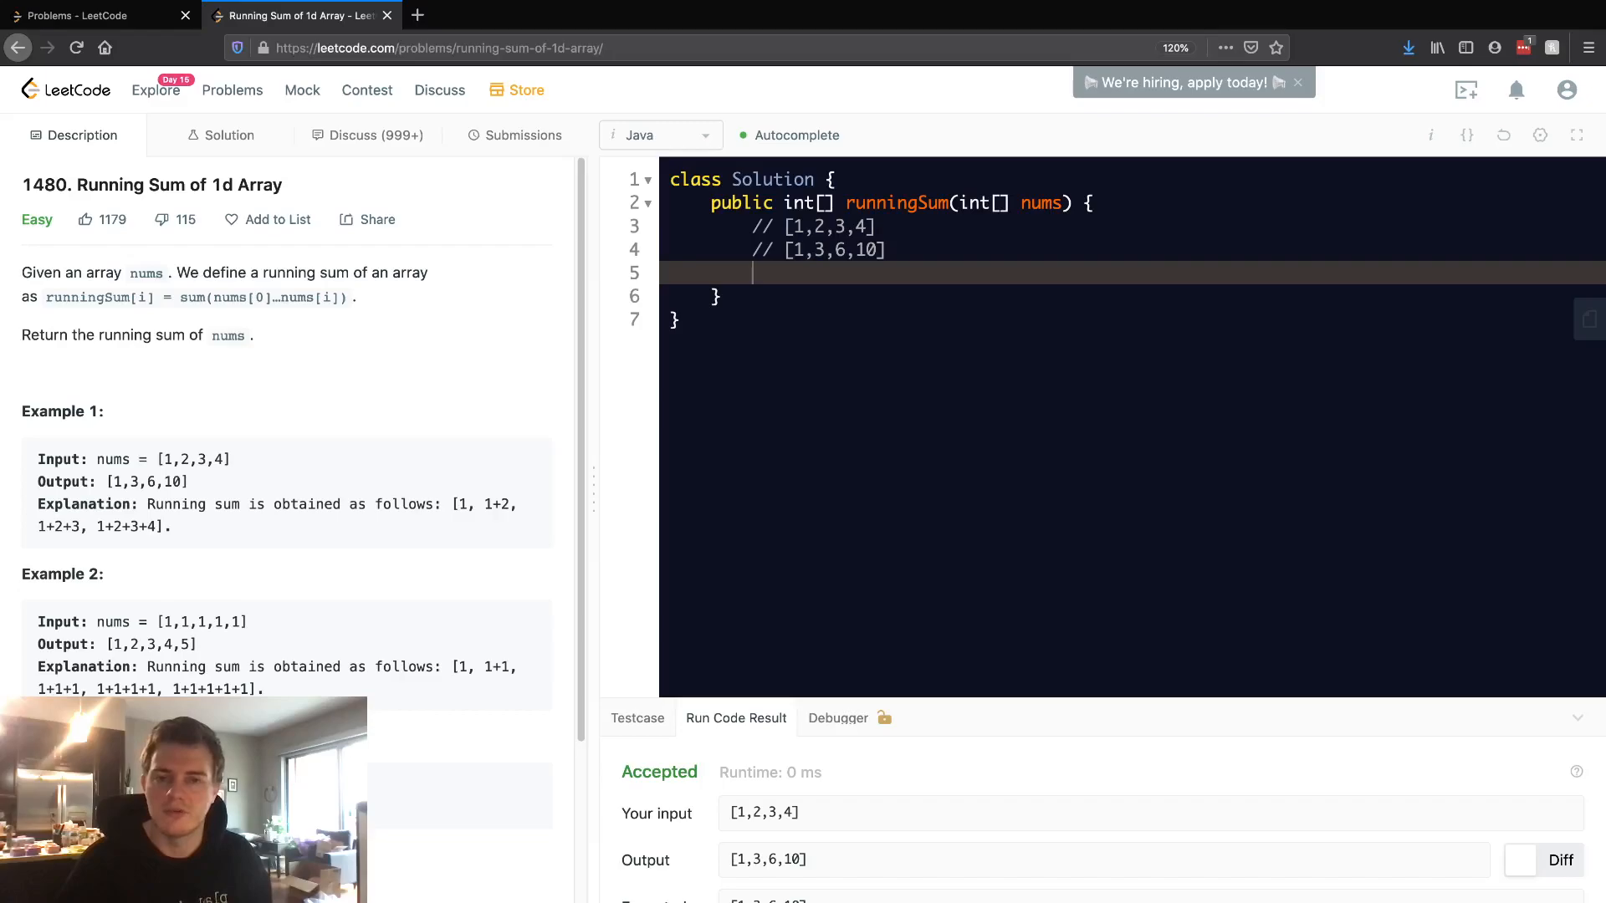
pyautogui.hotkey('shift', 'Up')
pyautogui.hotkey('shift', 'Up')
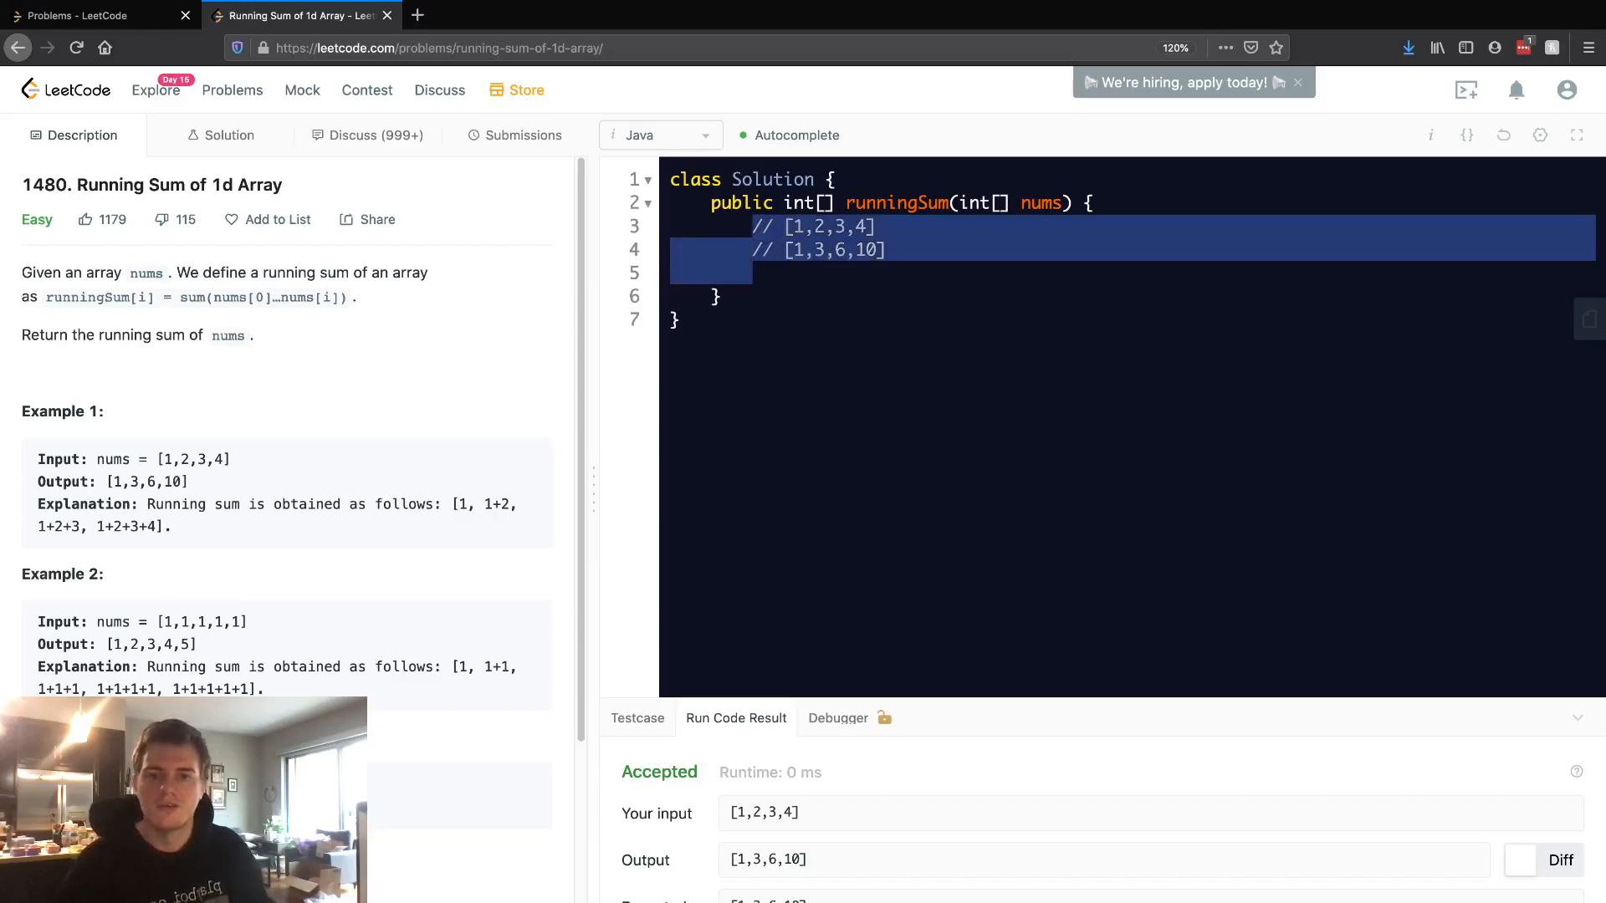
# Step: Delete the comments and leave blank lines between the res array declaration and return res;
pyautogui.press('BackSpace')
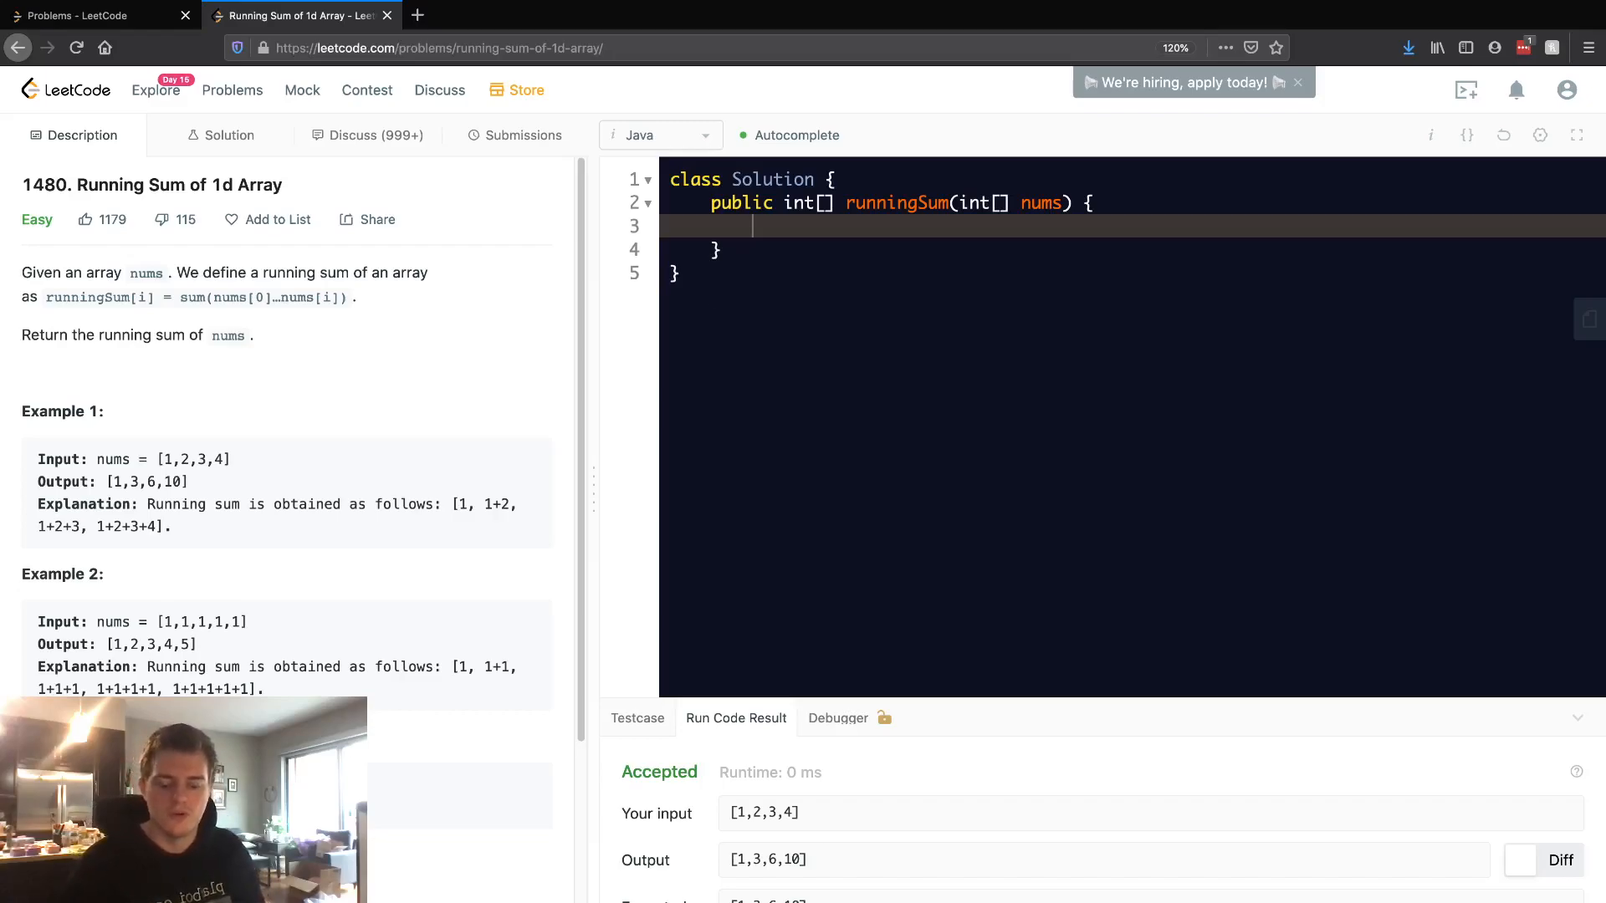
pyautogui.write('int[] ')
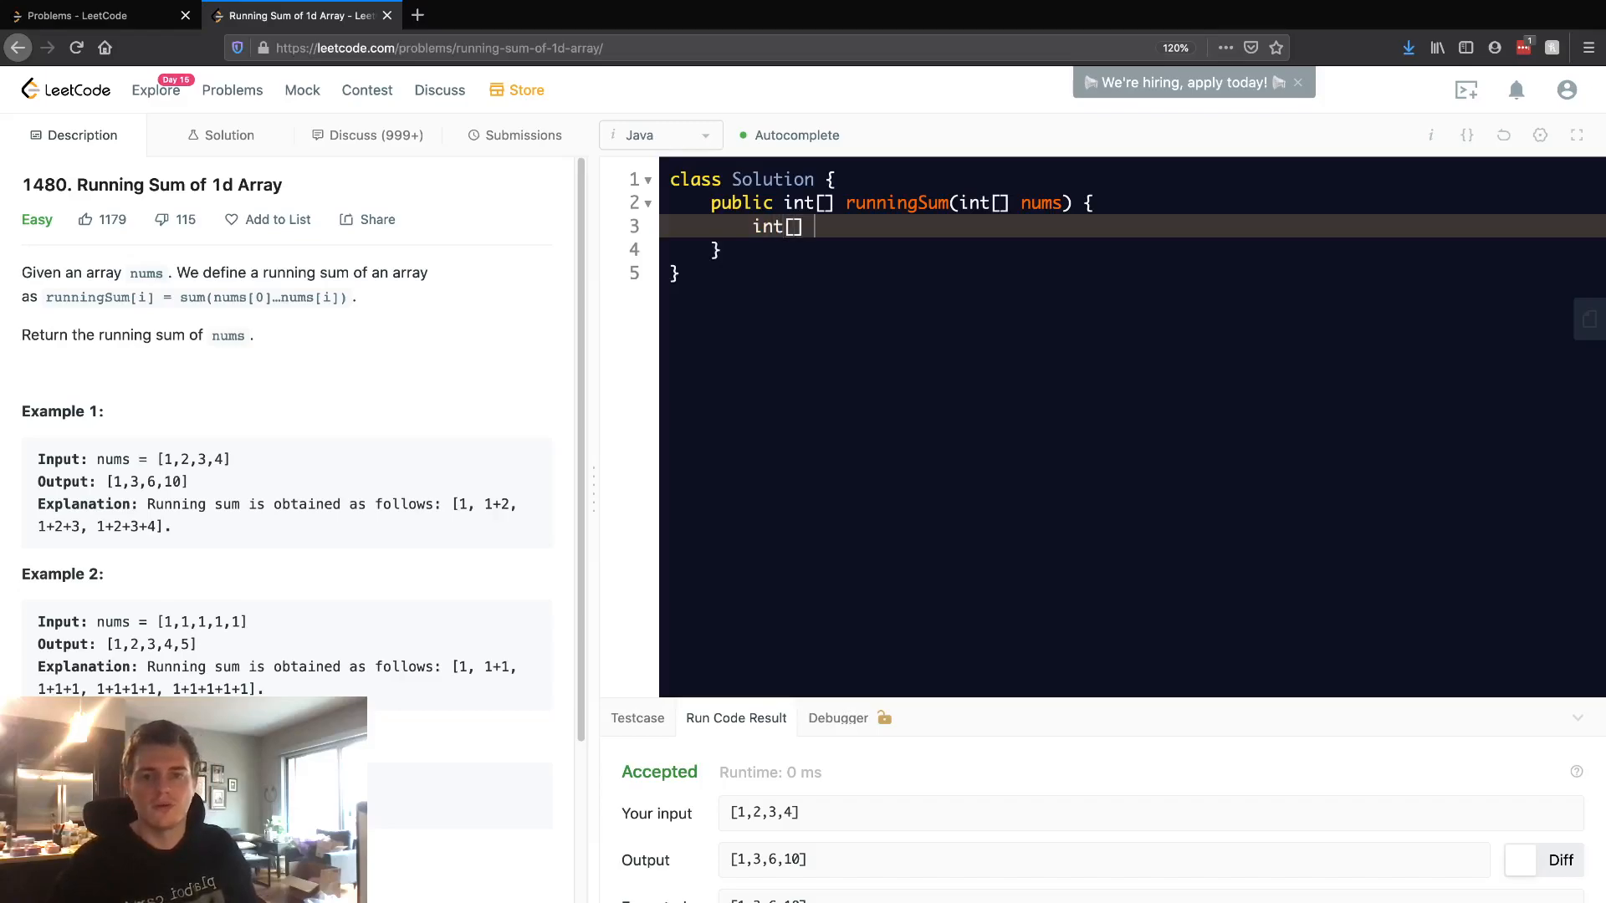
pyautogui.write('res = new int ')
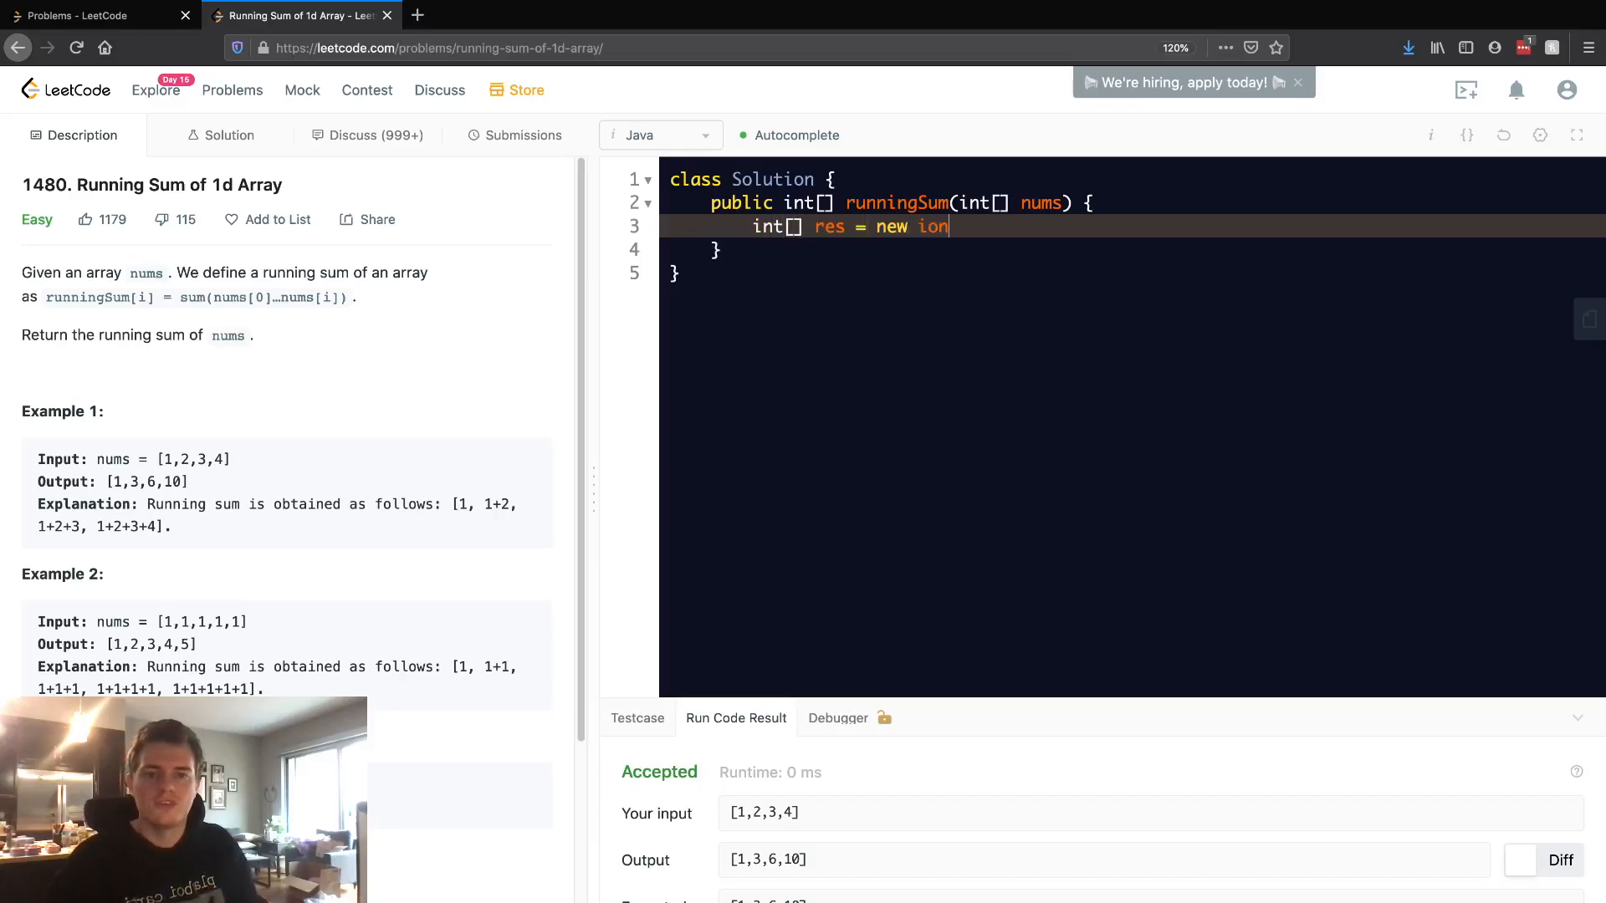
pyautogui.write('[nums')
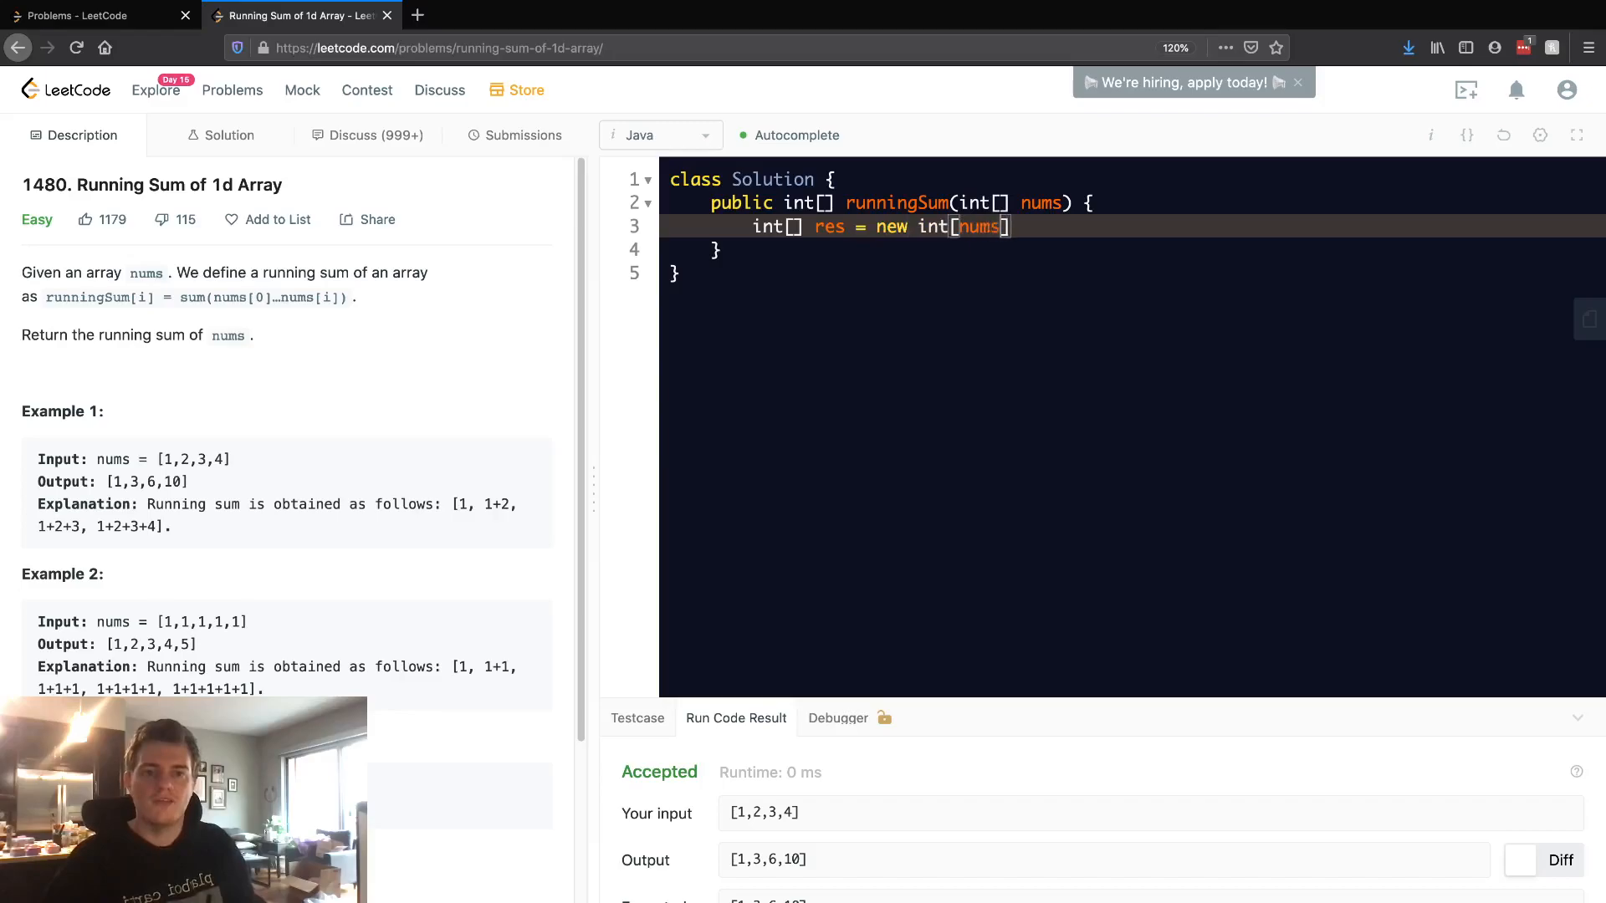
pyautogui.write('.length')
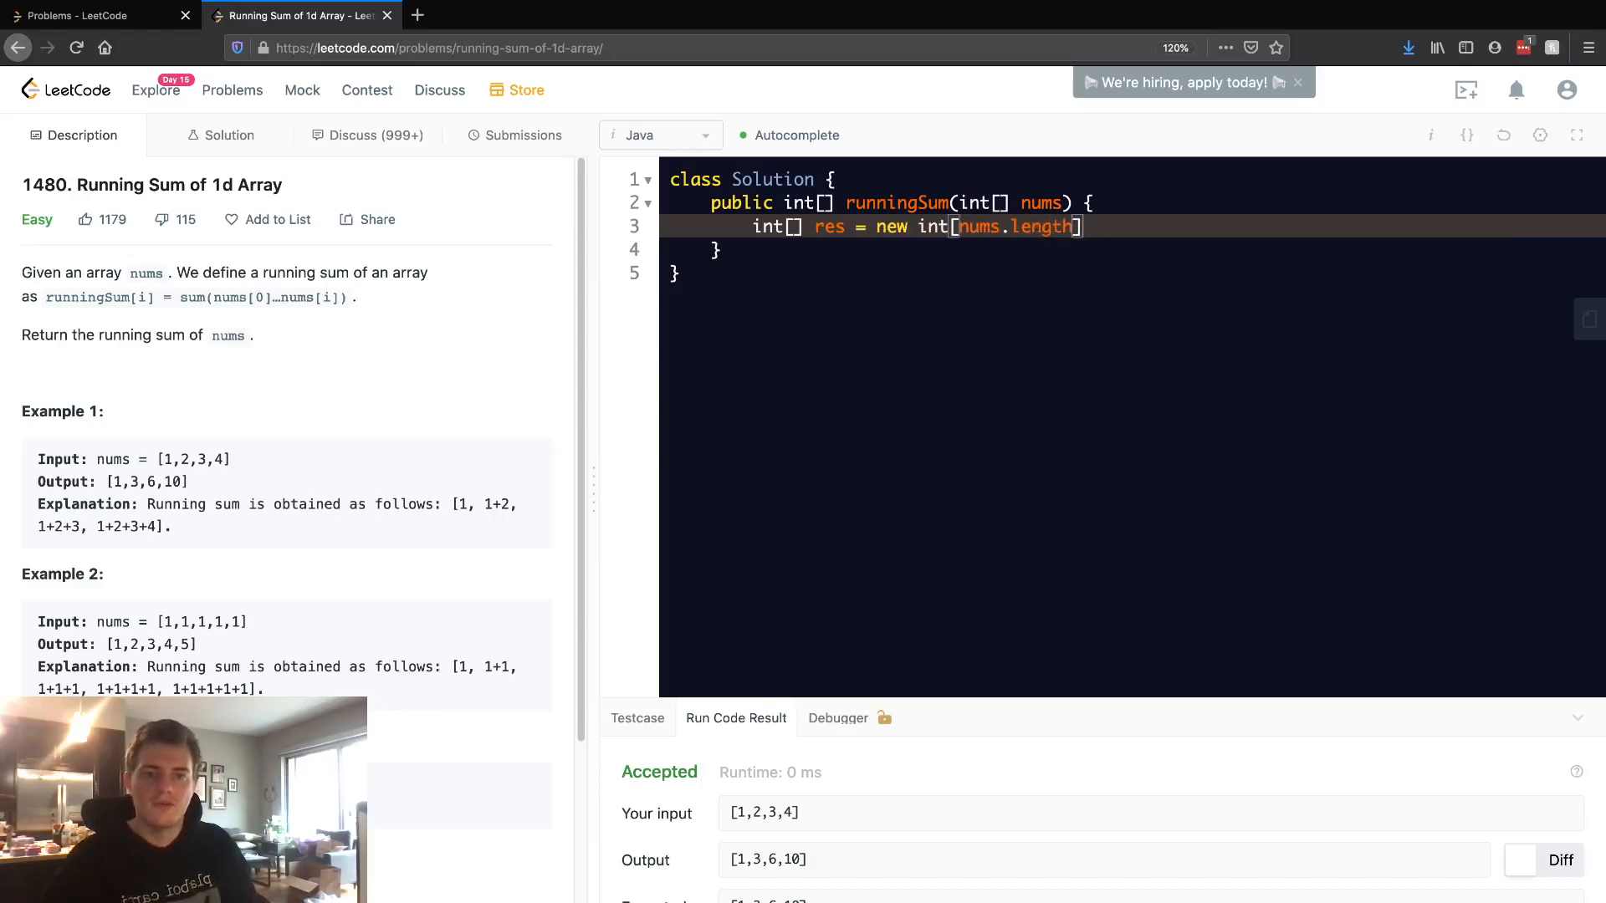
pyautogui.write(';')
pyautogui.press('Return')
pyautogui.press('Return')
pyautogui.write('return res;')
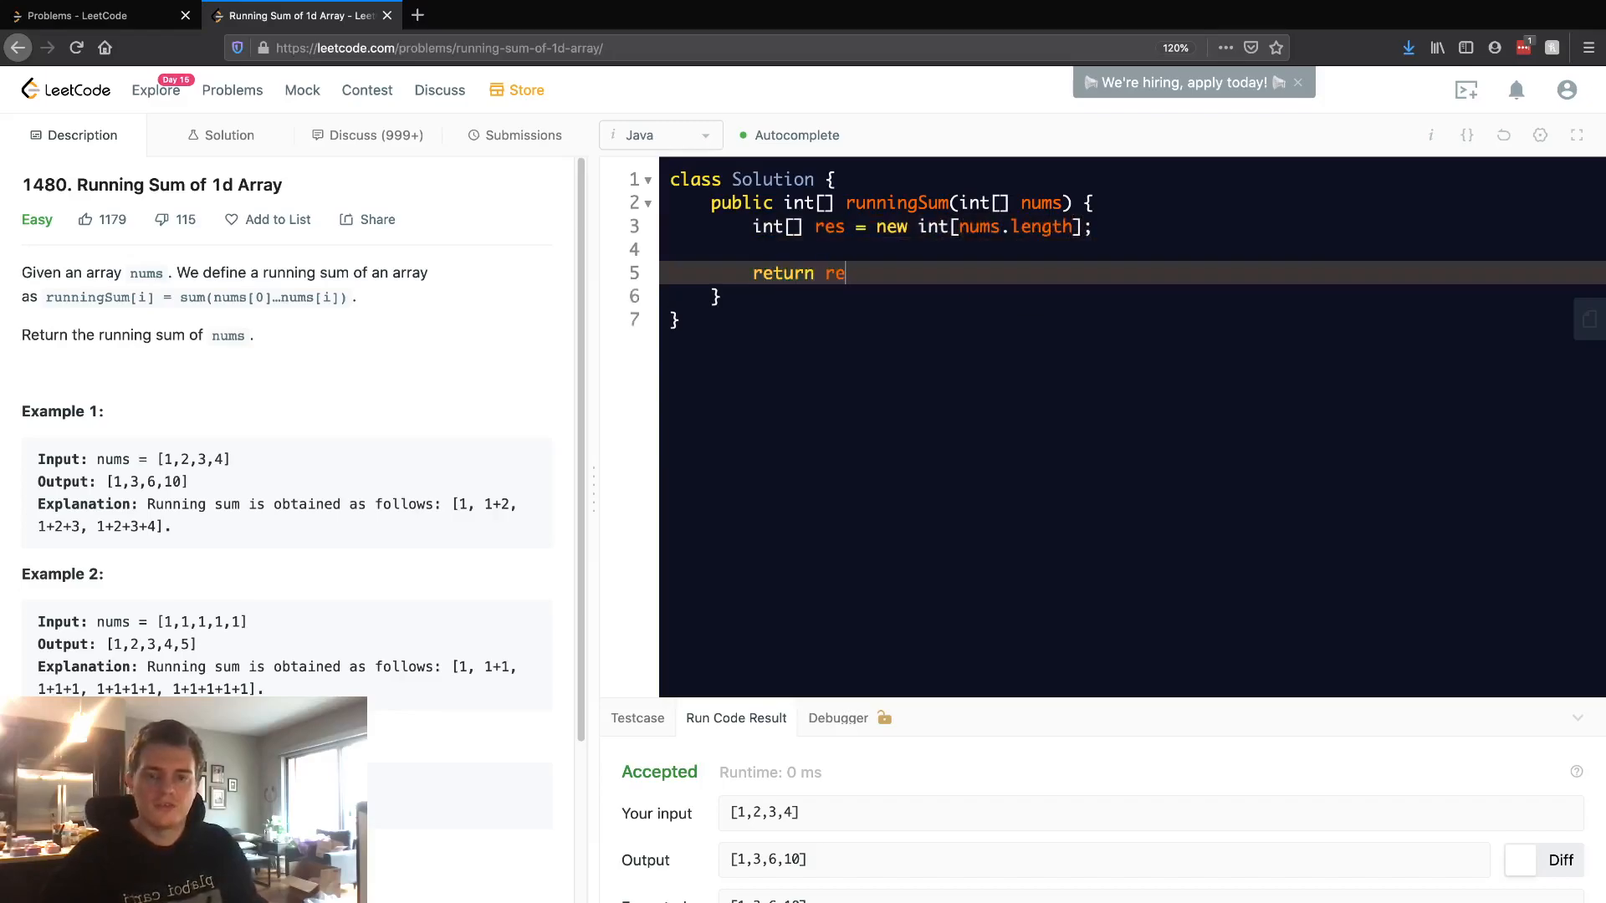
pyautogui.press('Up')
pyautogui.press('Return')
pyautogui.press('Return')
pyautogui.press('Up')
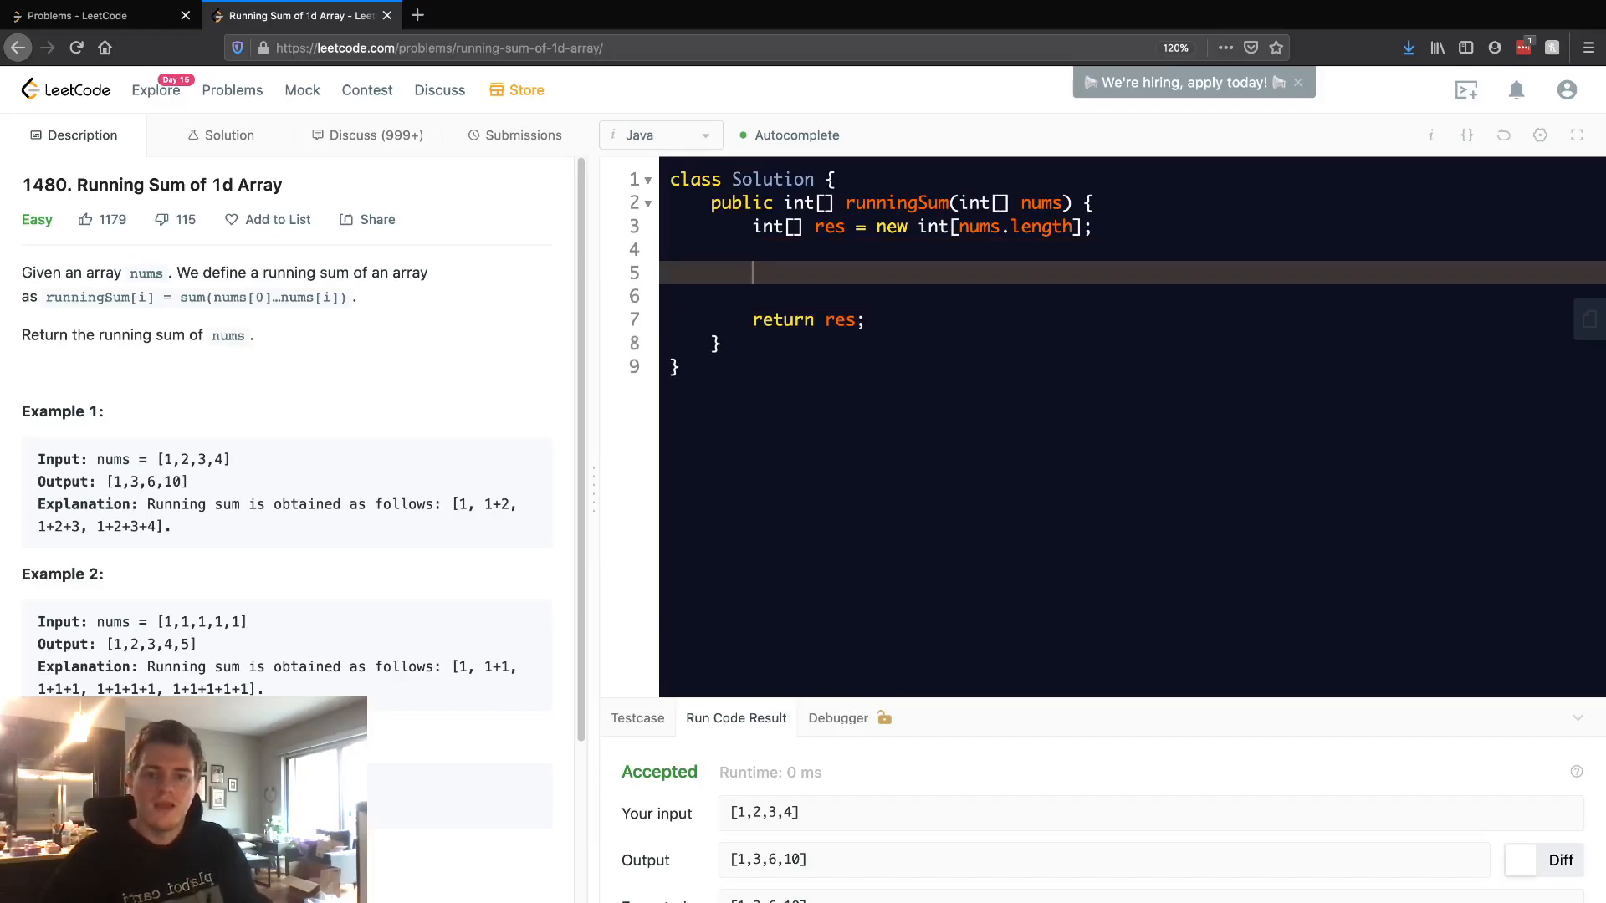
pyautogui.write('for (')
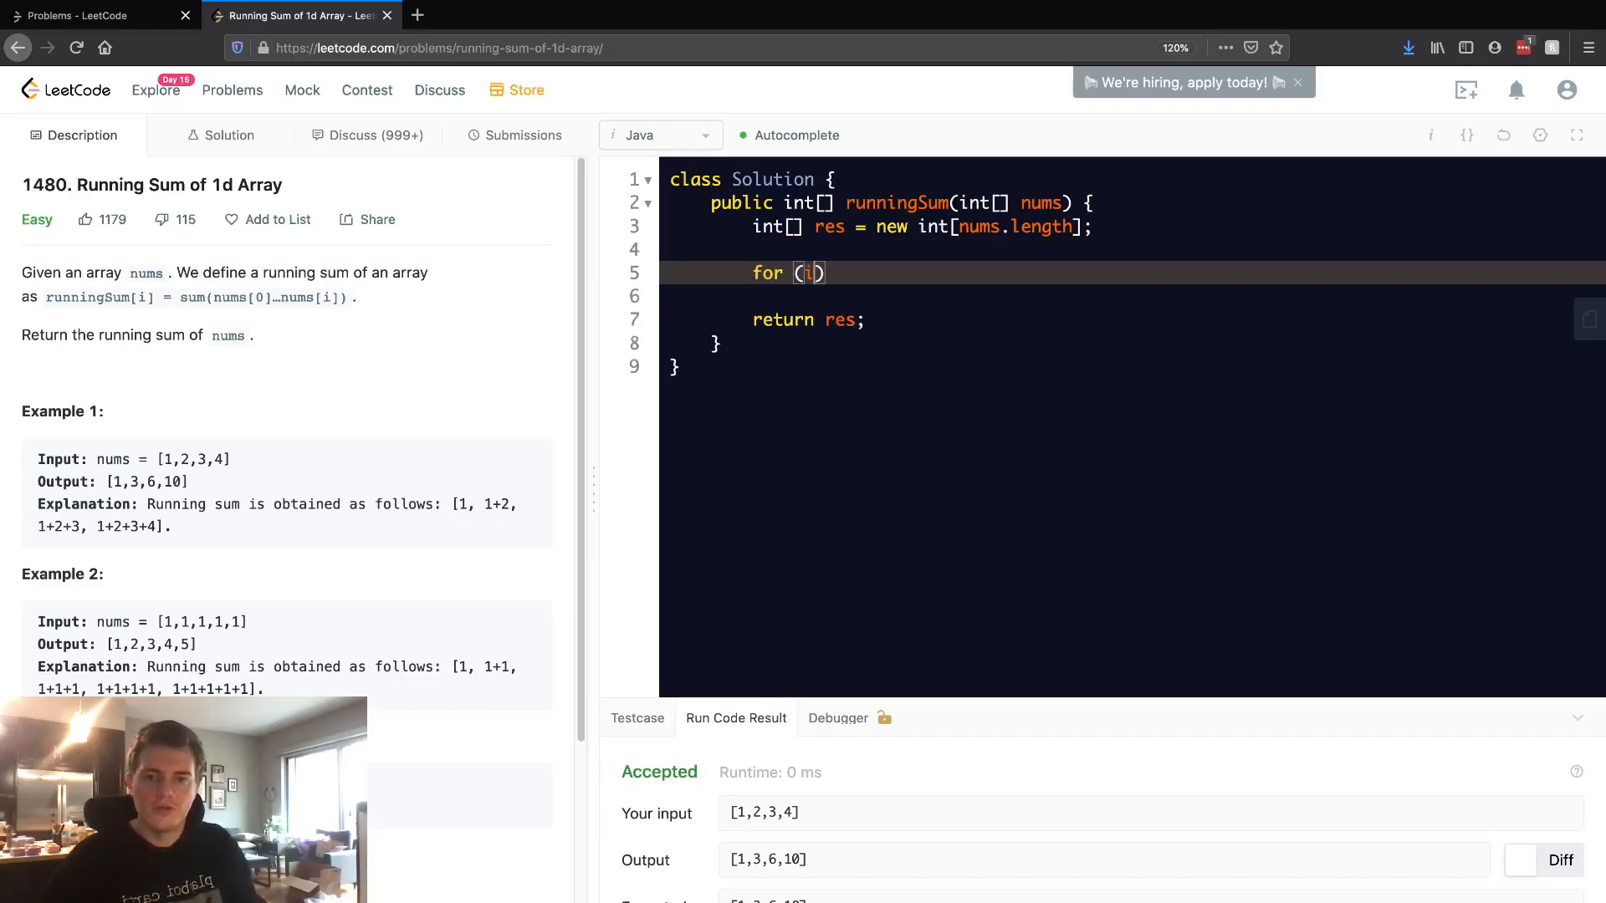
pyautogui.write('int i = 0')
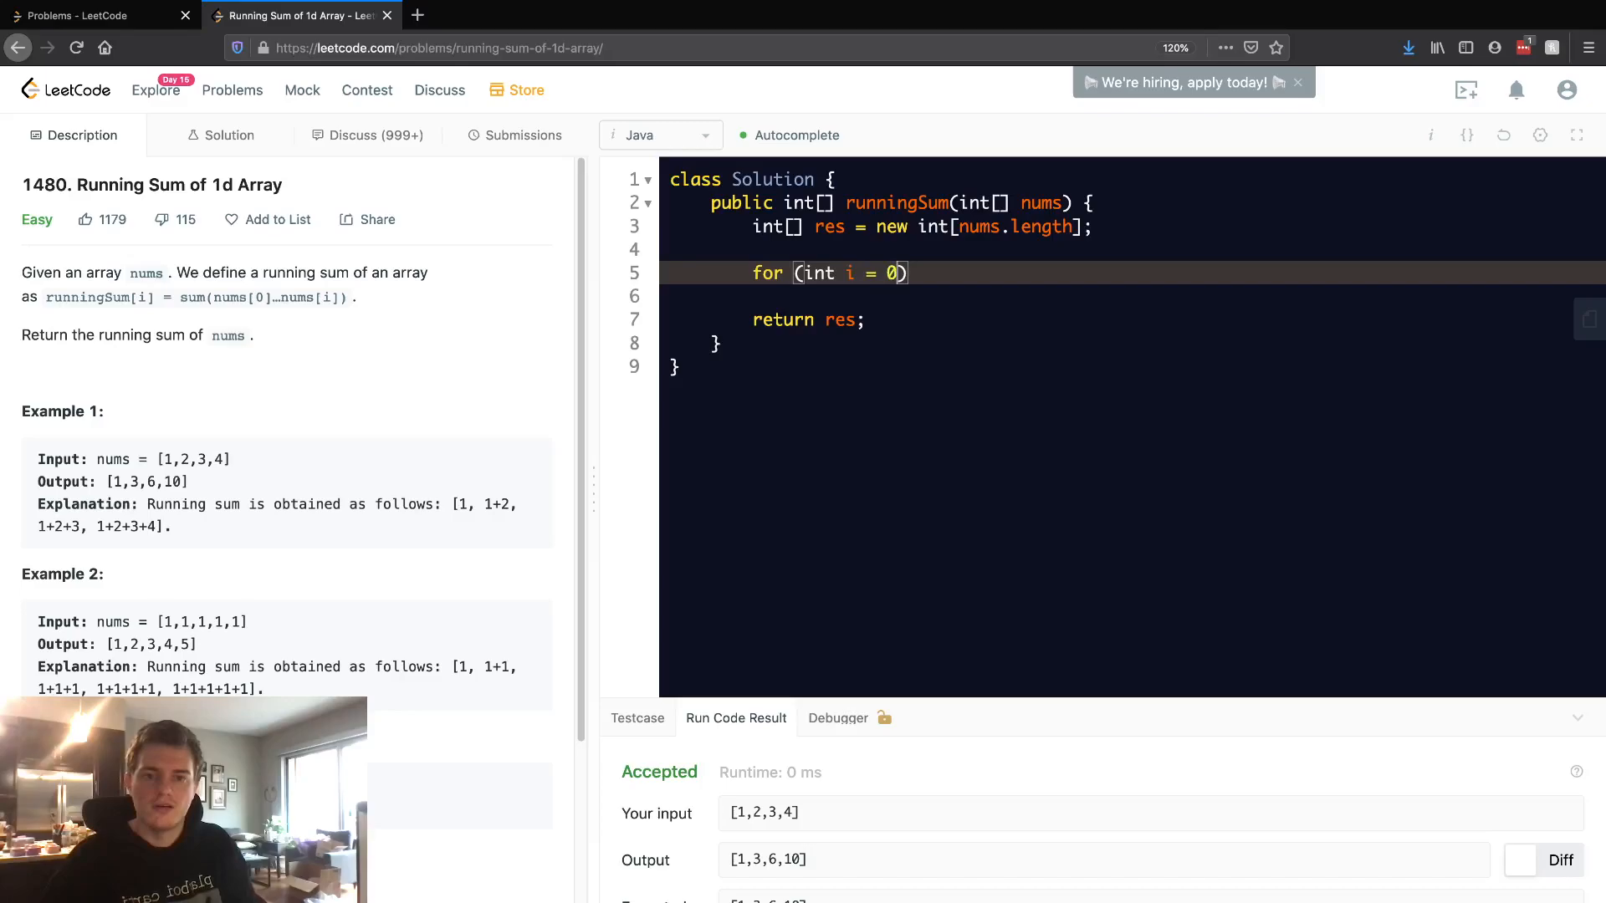
pyautogui.write('; i < nums.le')
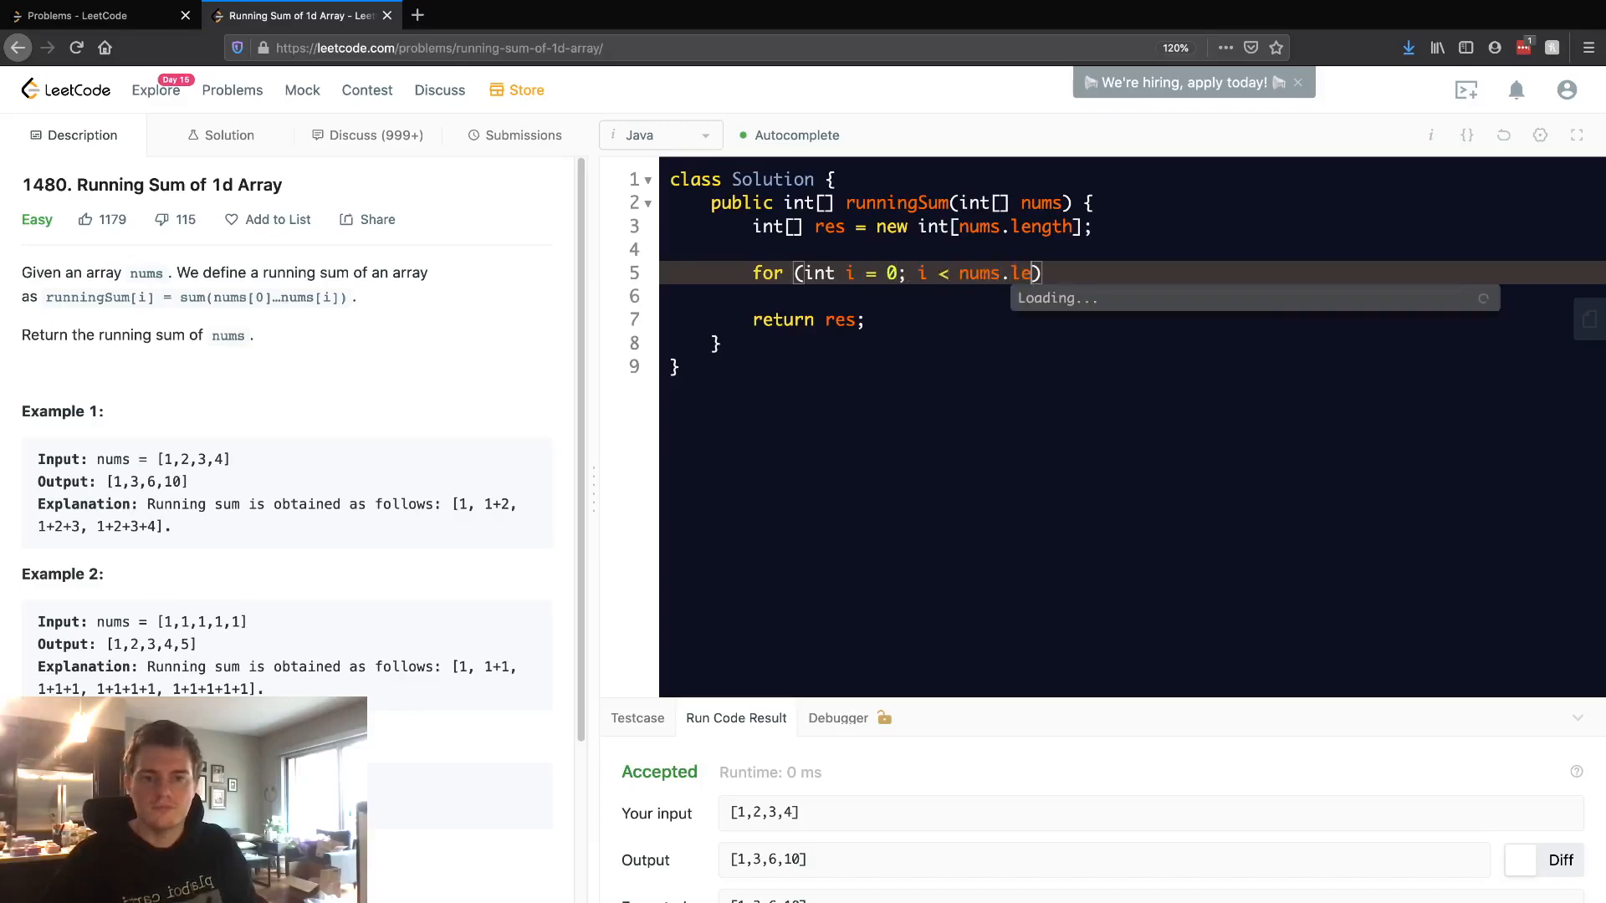
pyautogui.write('ngth; i++) {')
# Step: Write for (int i = 0; i < nums.length; i++) with int sum = 0; declared above it
pyautogui.press('Return')
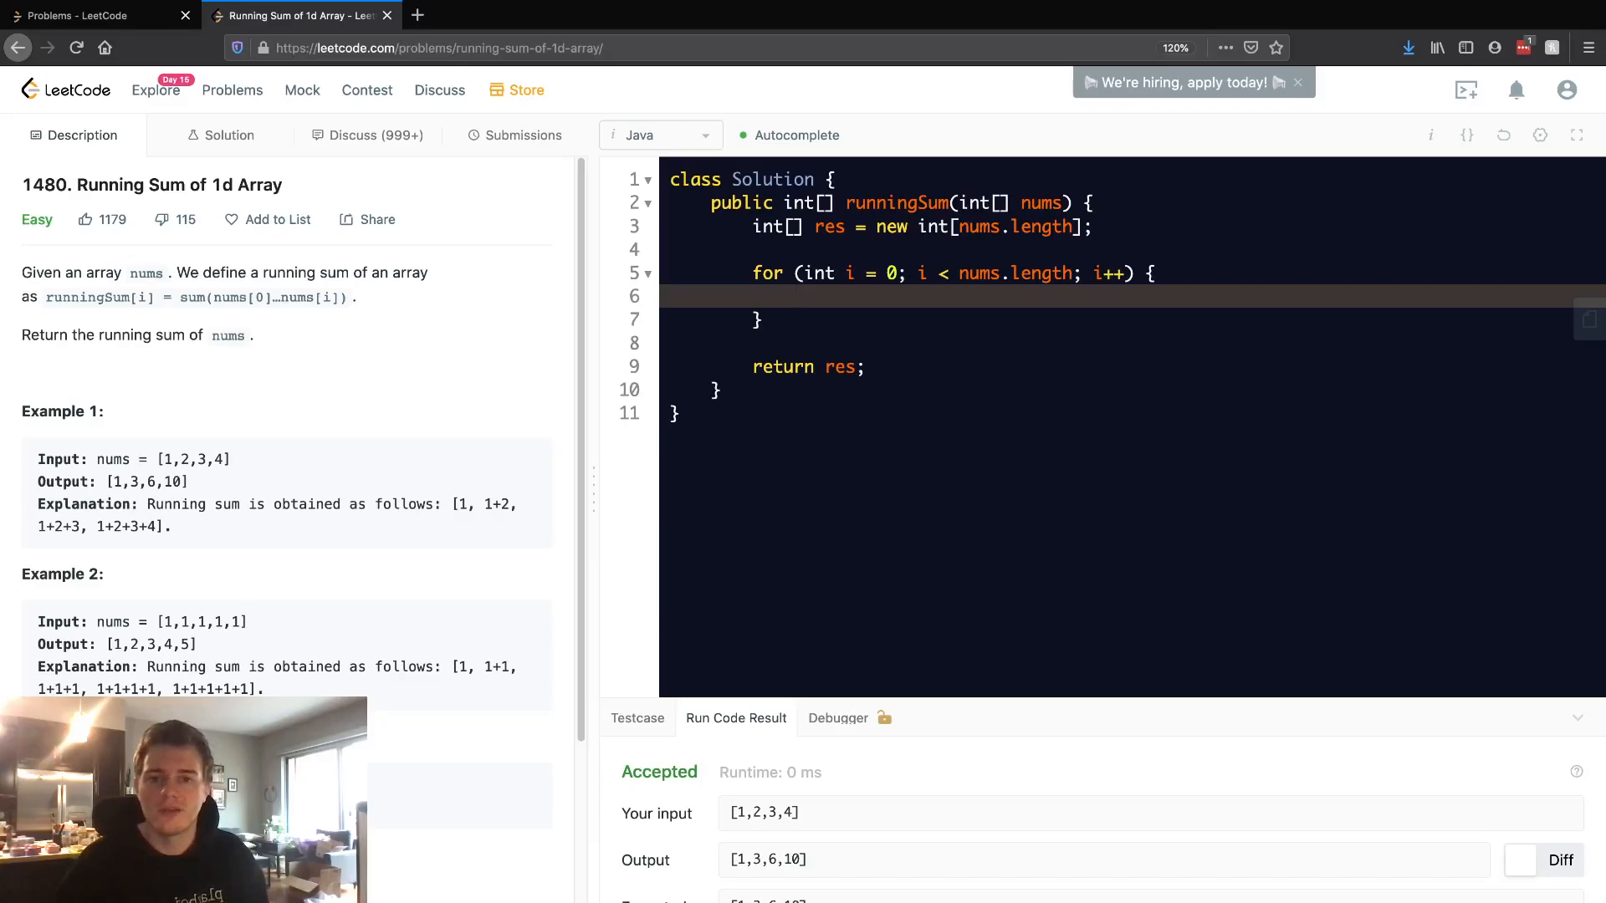
pyautogui.press('Up')
pyautogui.press('Up')
pyautogui.write('int sum')
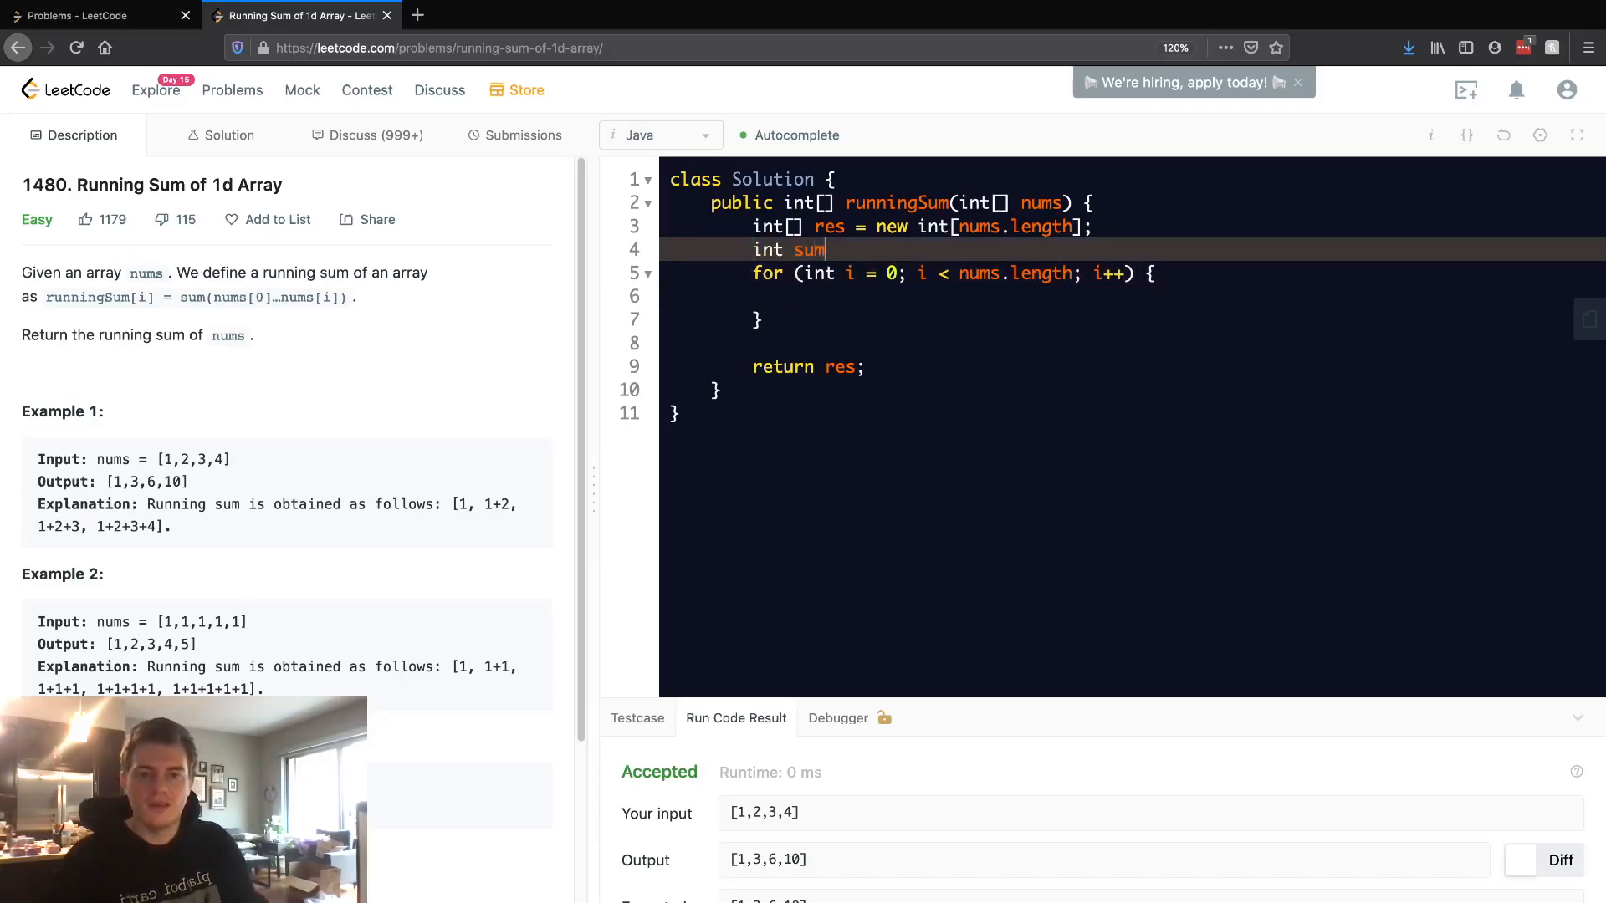
pyautogui.write(' = 0;')
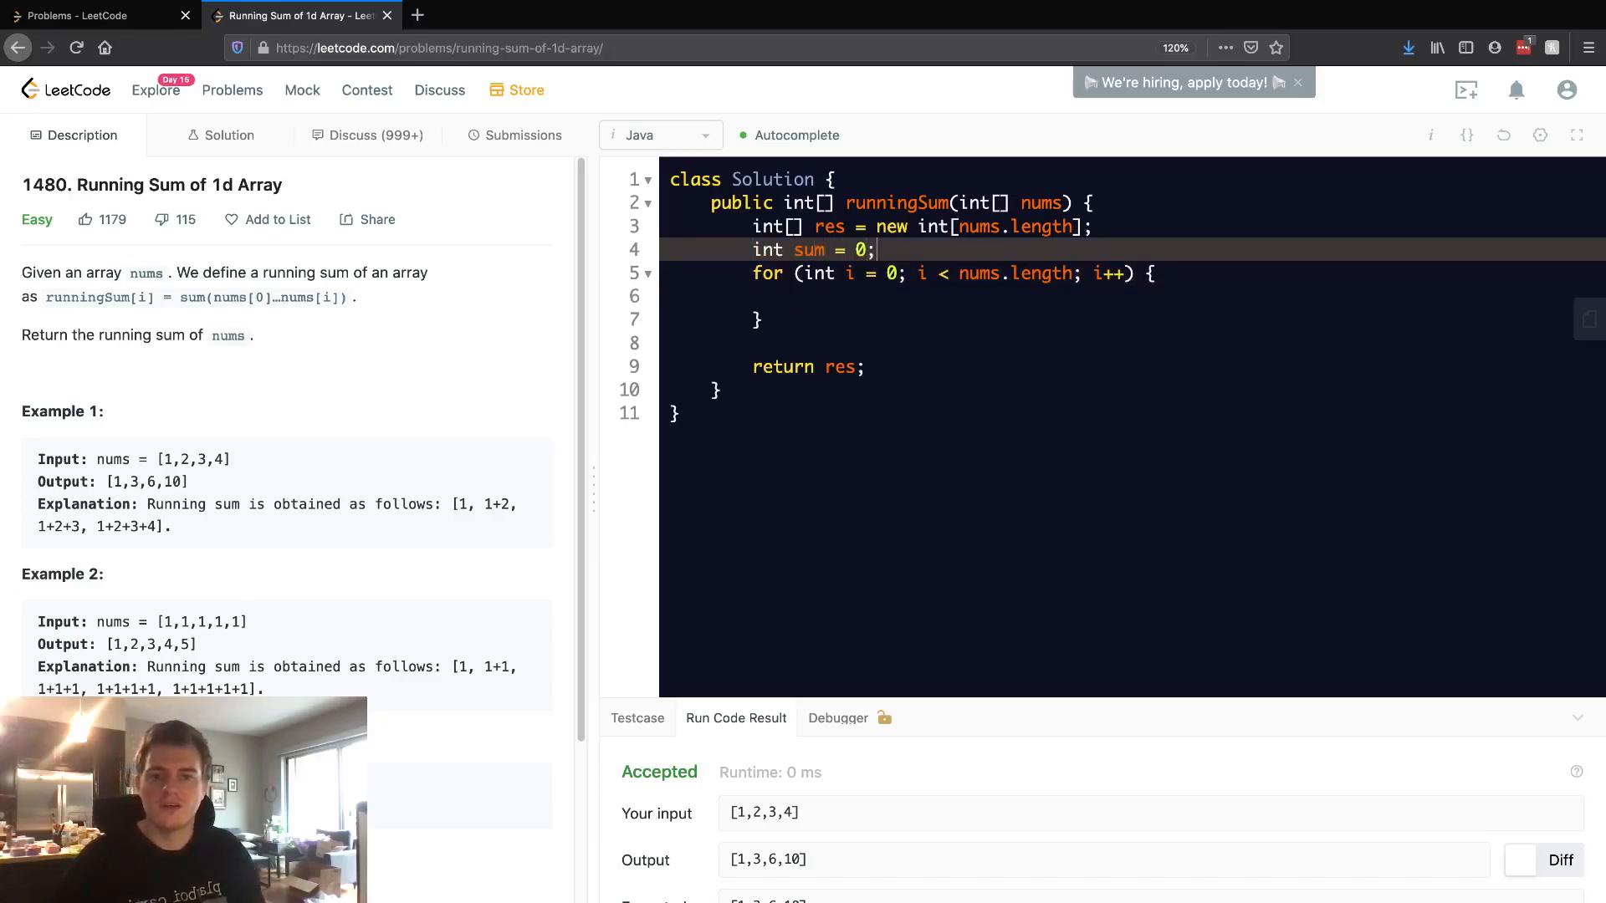
pyautogui.press('Return')
pyautogui.press('Down')
pyautogui.press('Down')
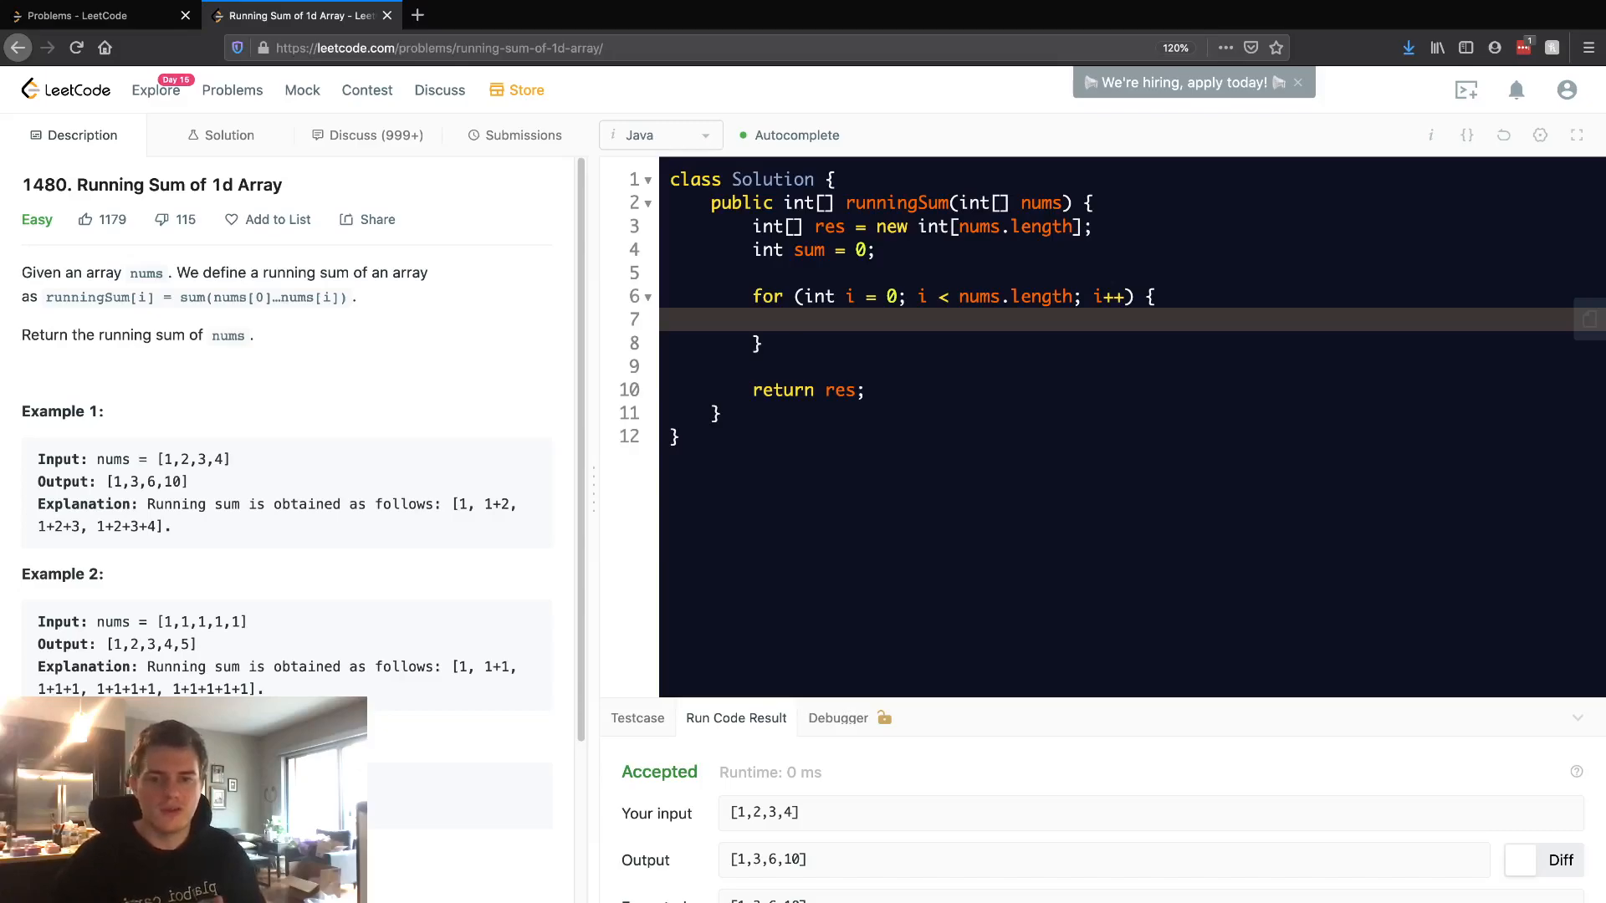
pyautogui.write('sum +=')
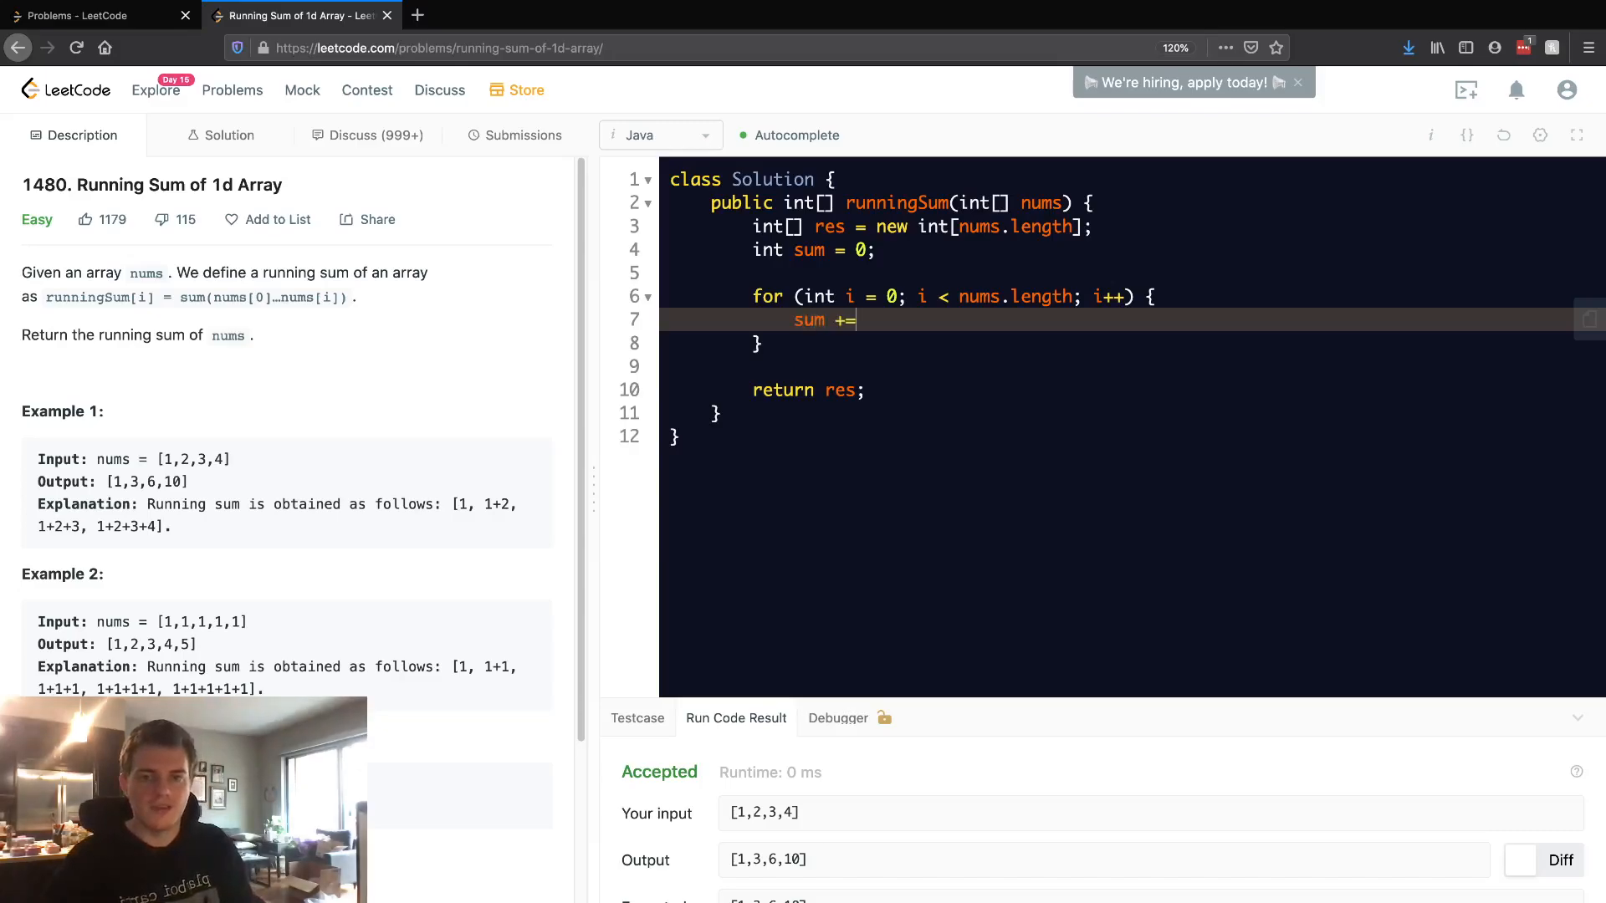
pyautogui.write(' nums[i')
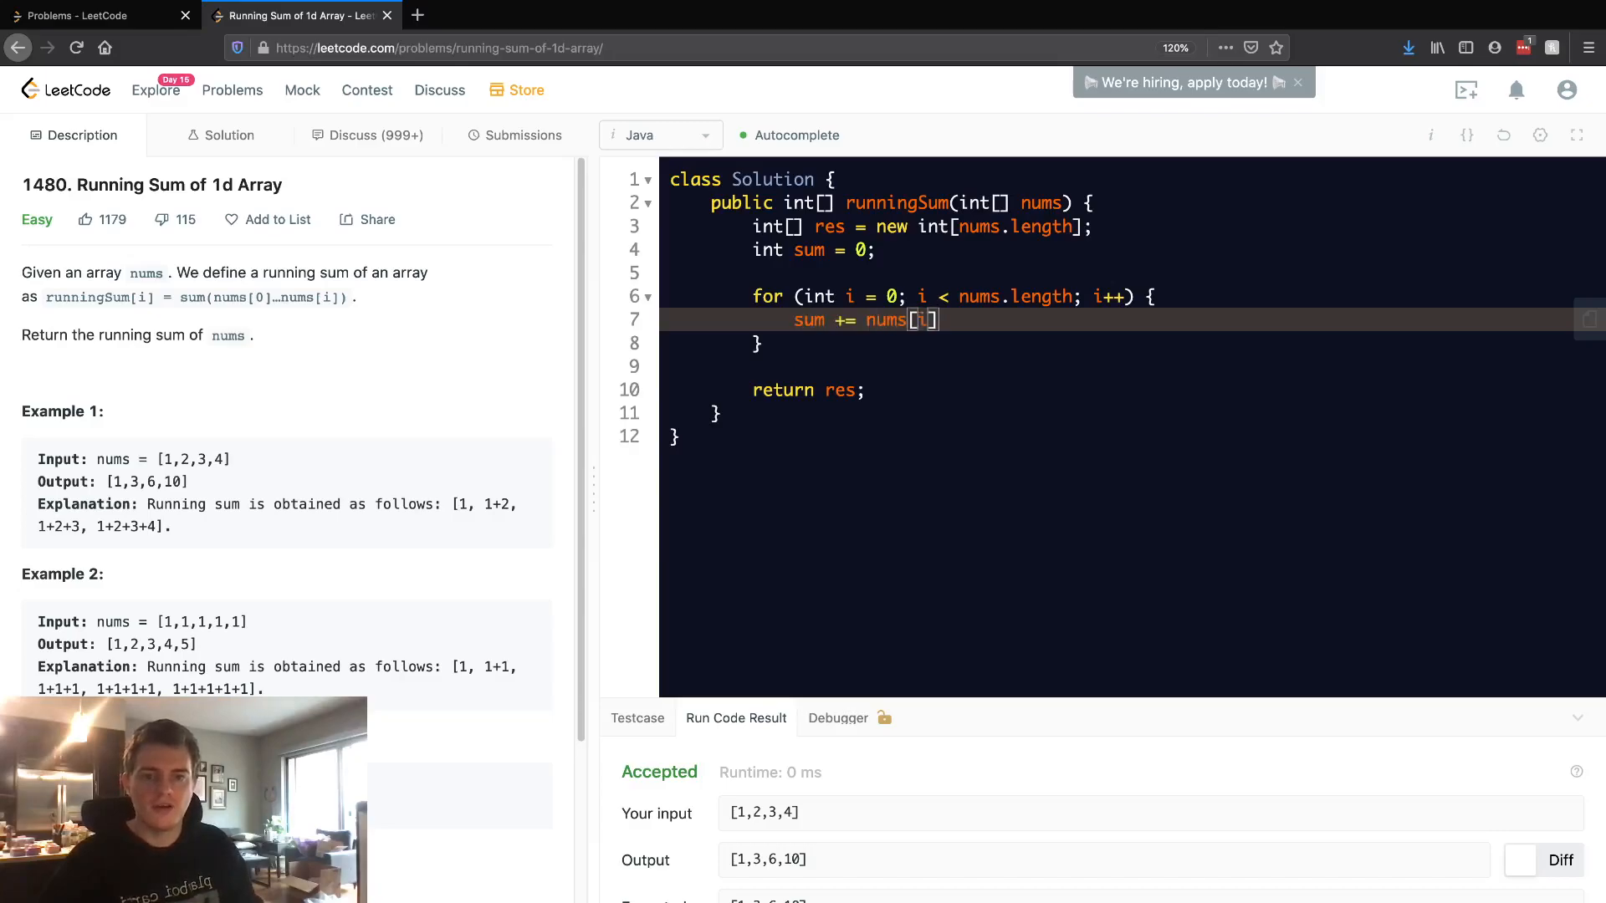
pyautogui.write('];')
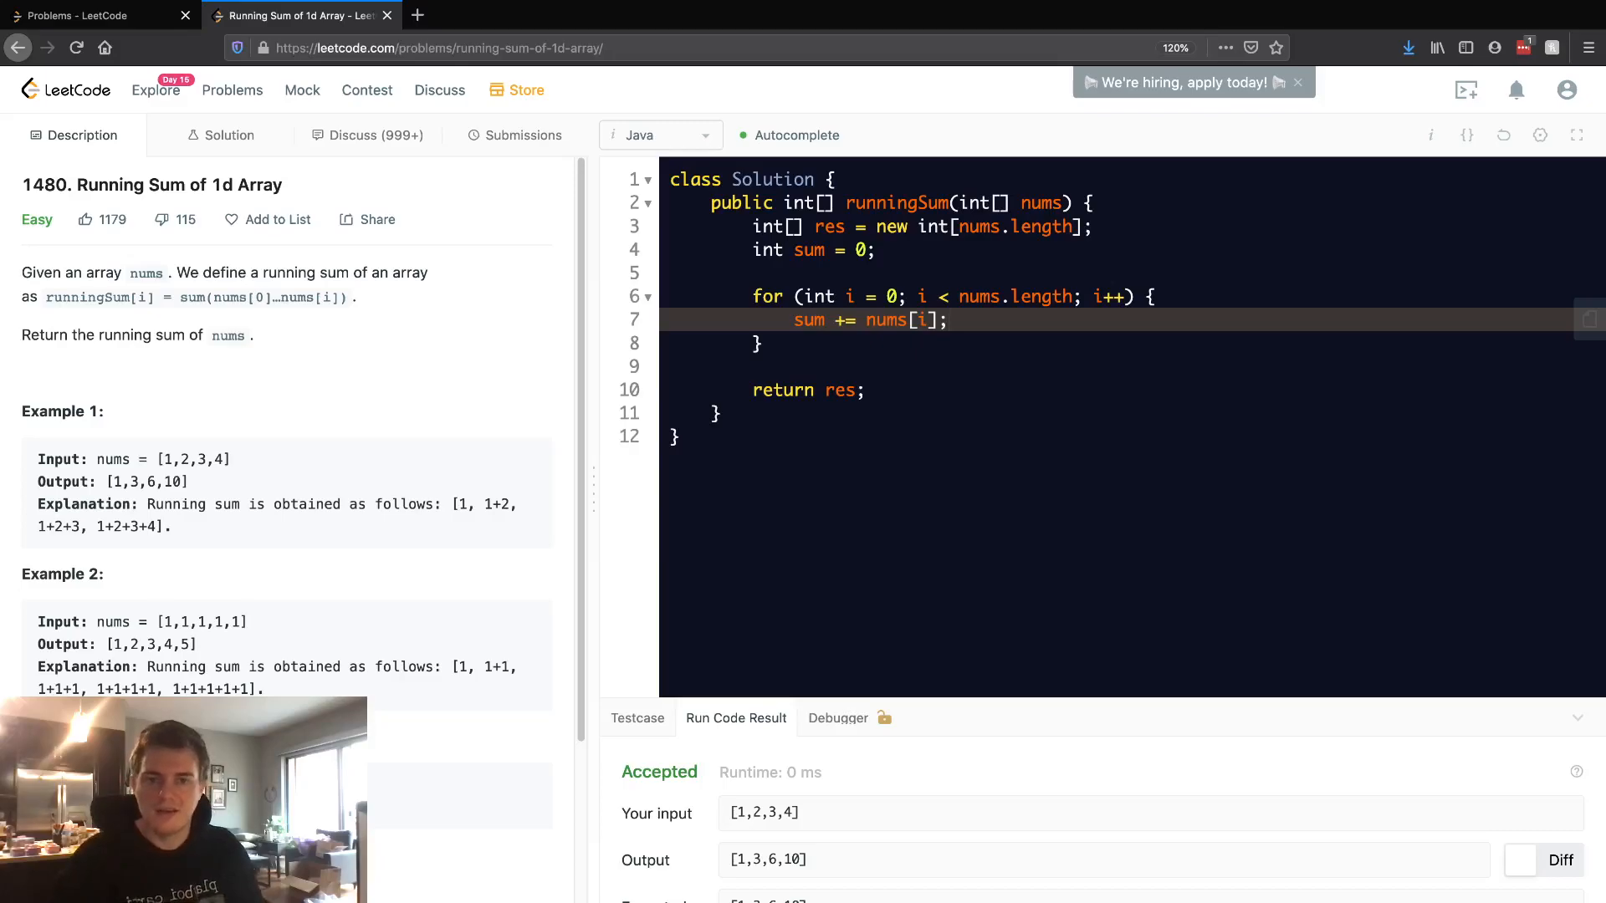
# Step: Fill the loop with sum += nums[i]; and res[i] = sum;, then run and submit the solution
pyautogui.press('Return')
pyautogui.write('res[i')
pyautogui.press('Right')
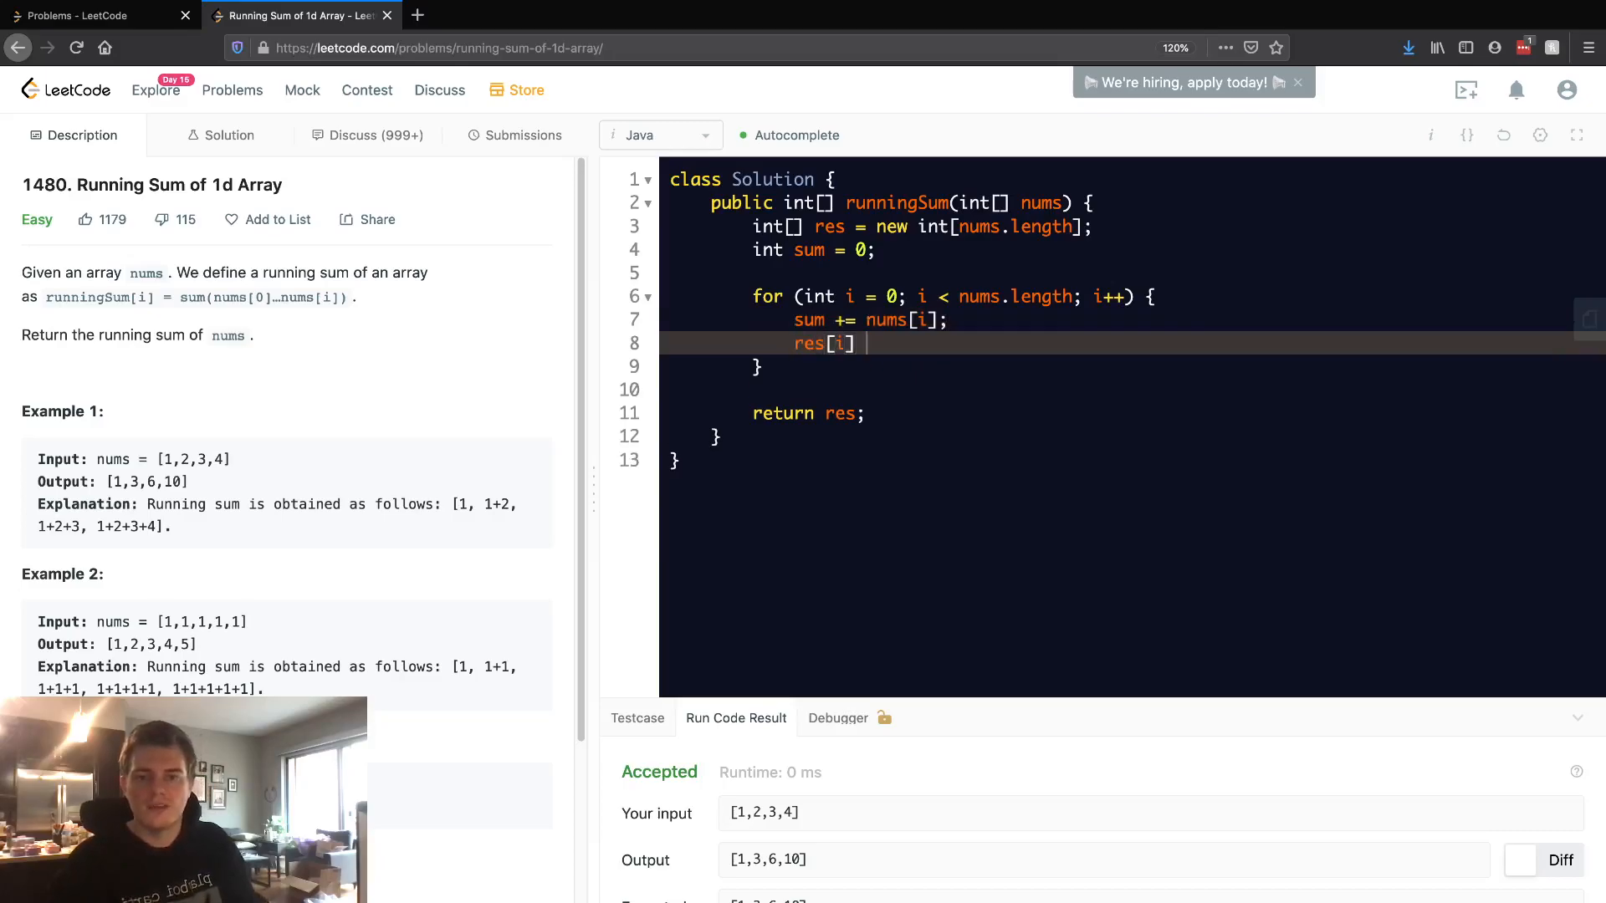
pyautogui.write('= sum;')
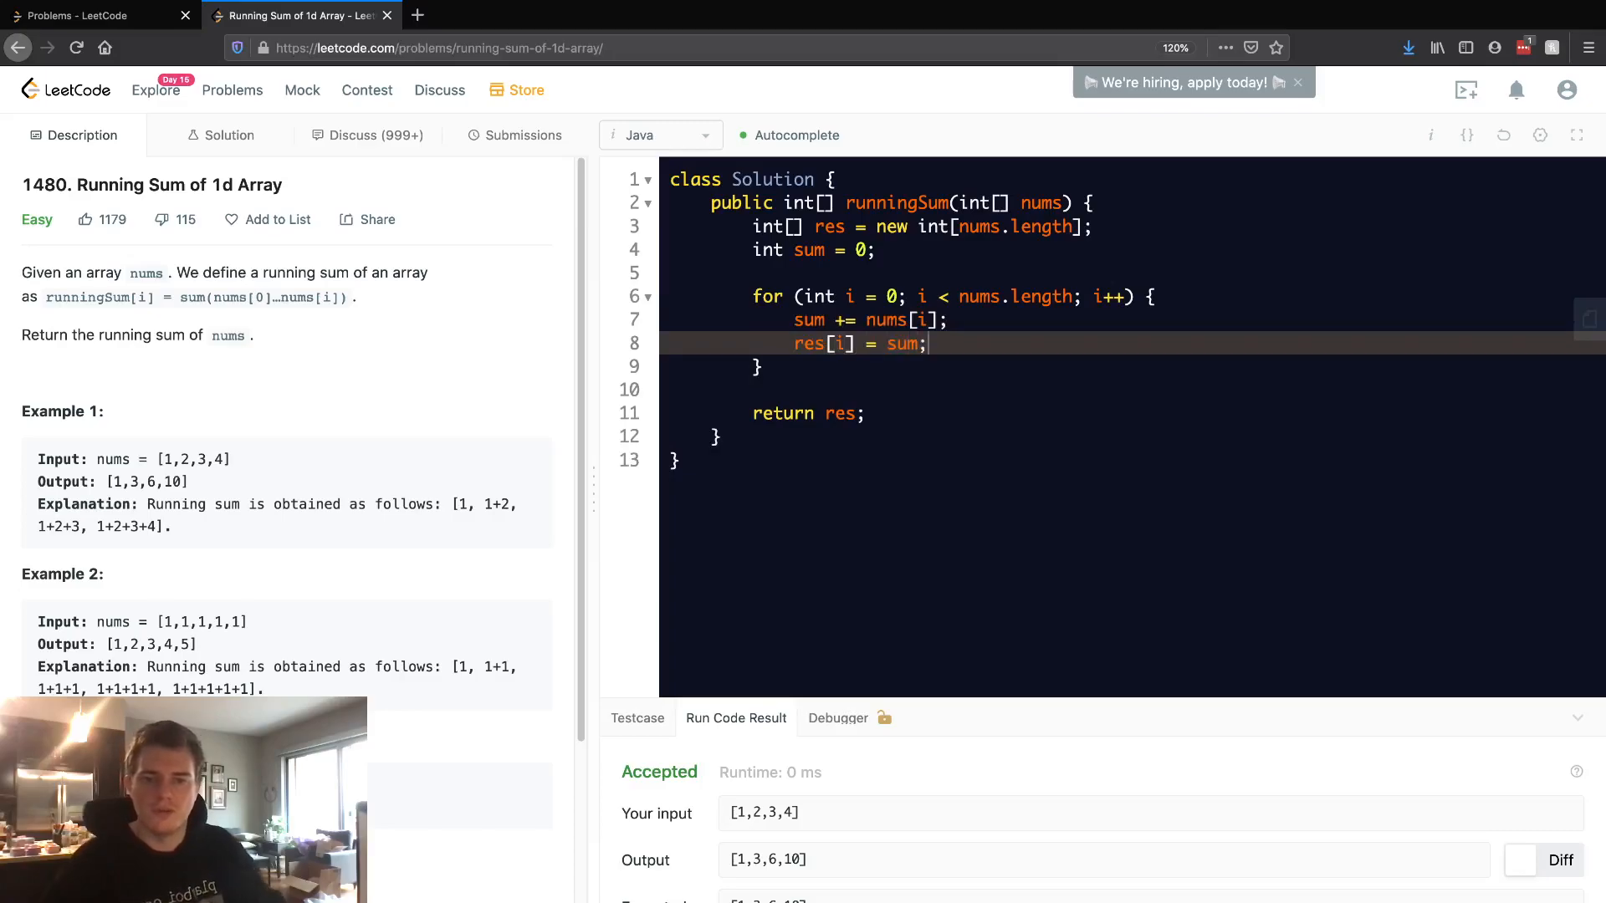
pyautogui.hotkey('ctrl', "'")
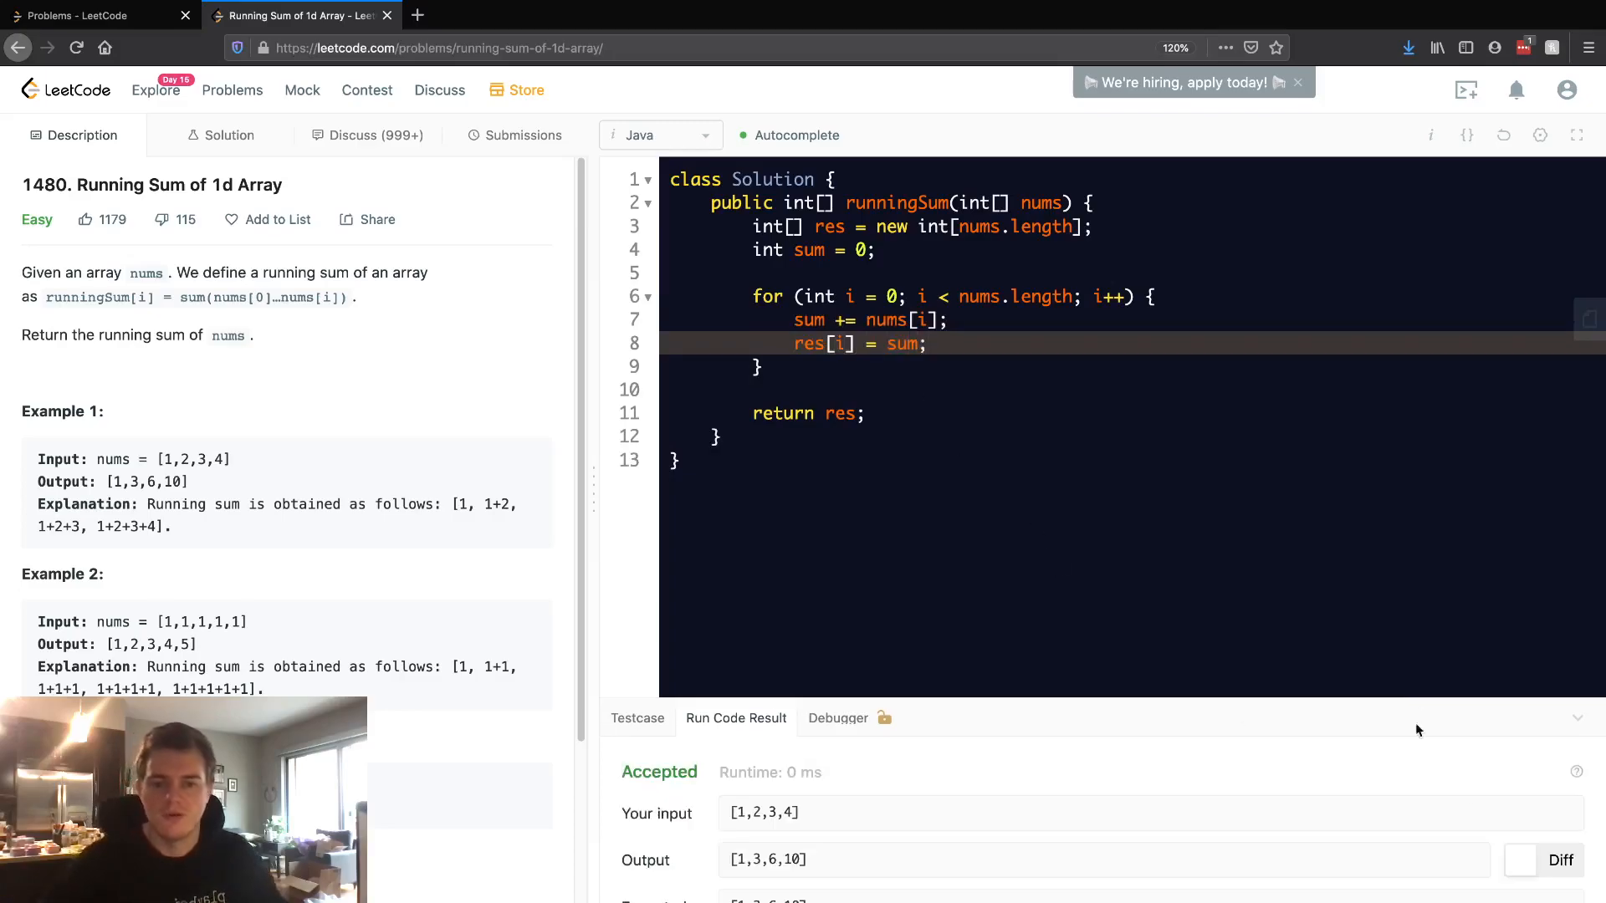
pyautogui.hotkey('ctrl', 'Return')
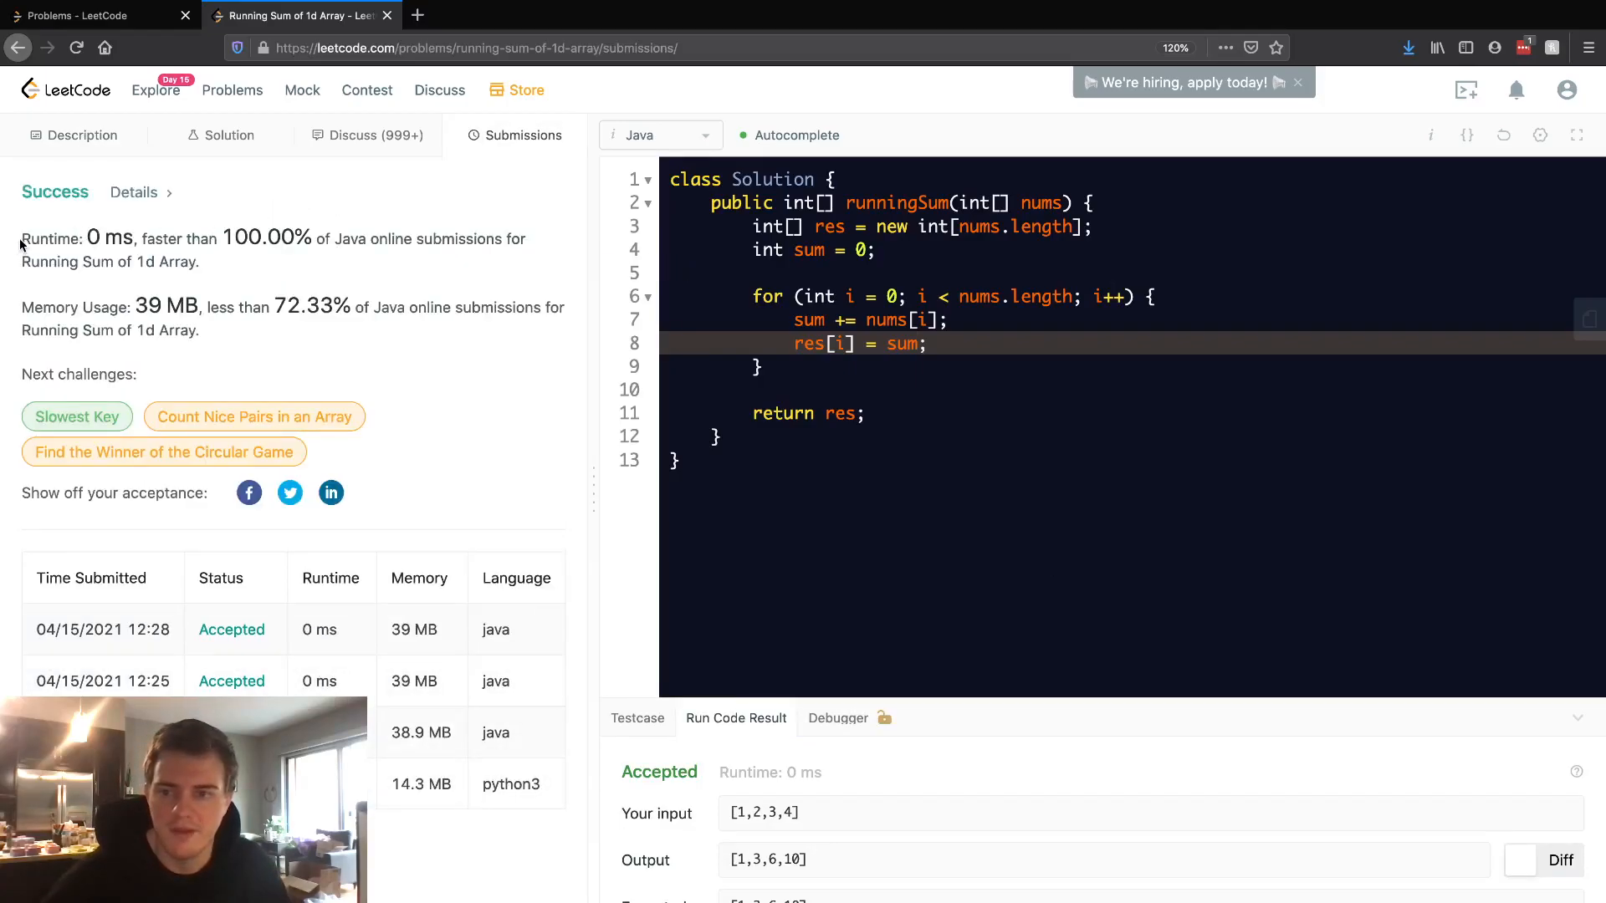
# Step: Review the Success report with 0 ms runtime and return to the editor after the loop
pyautogui.click(992, 341)
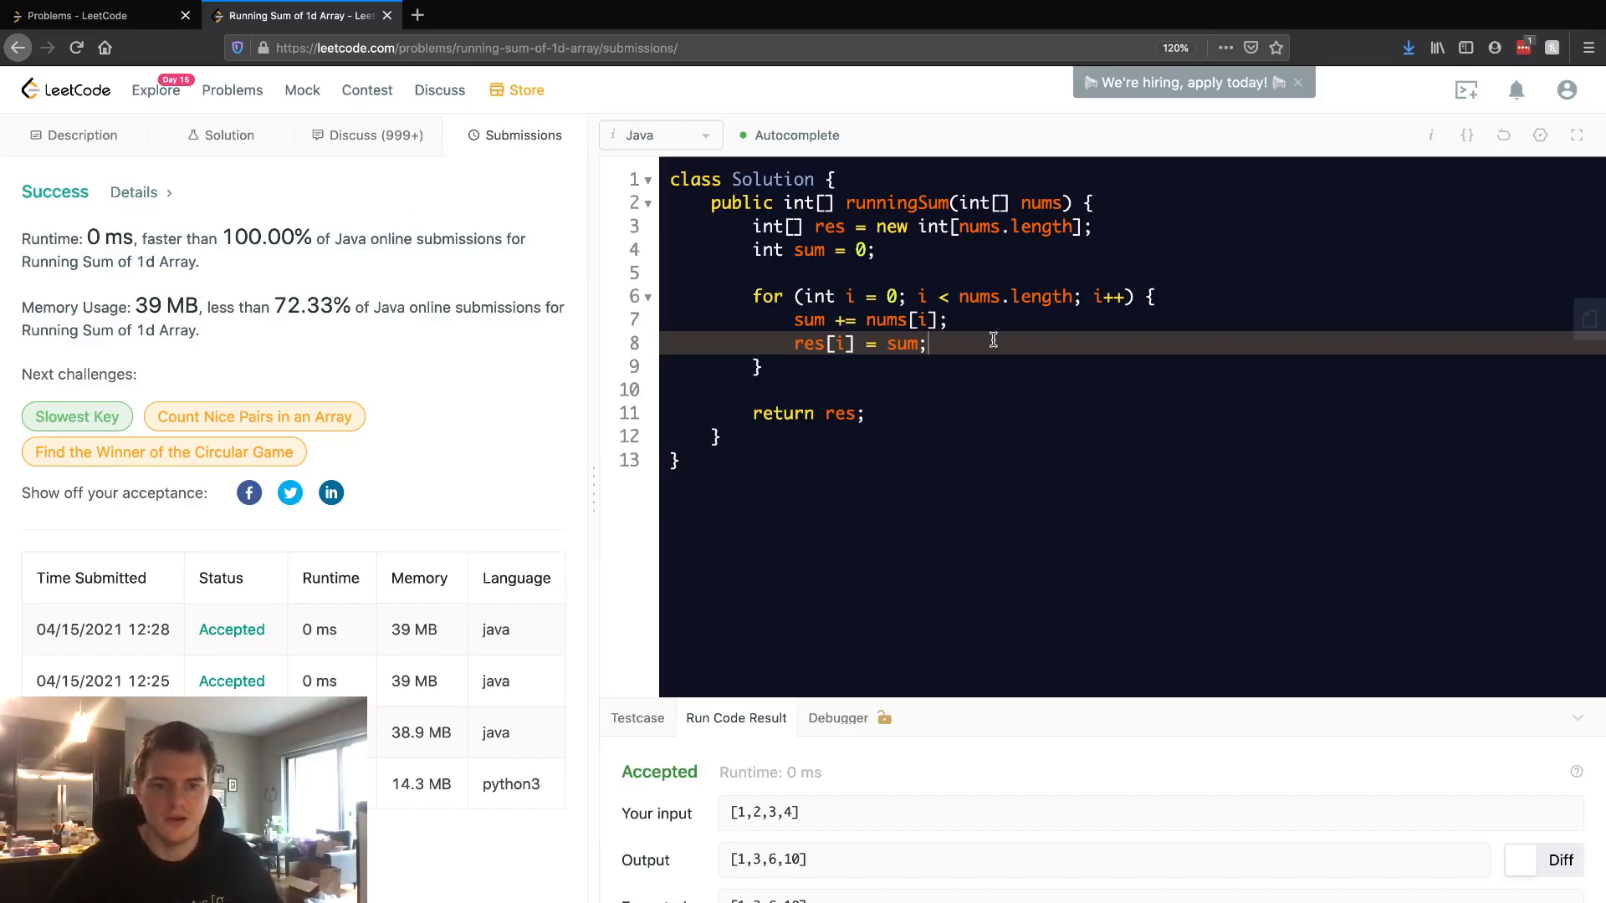